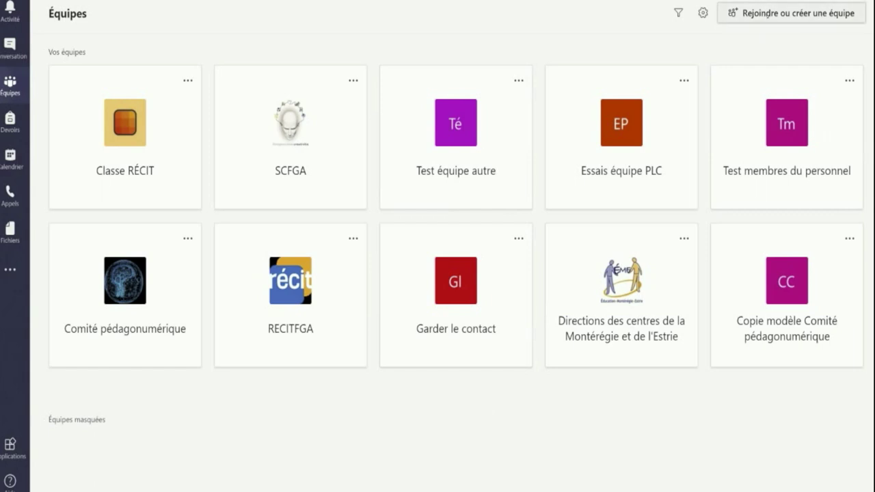
# - Create a class team named "RÉCIT FGA test" and skip adding students or teachers
pyautogui.click(767, 15)
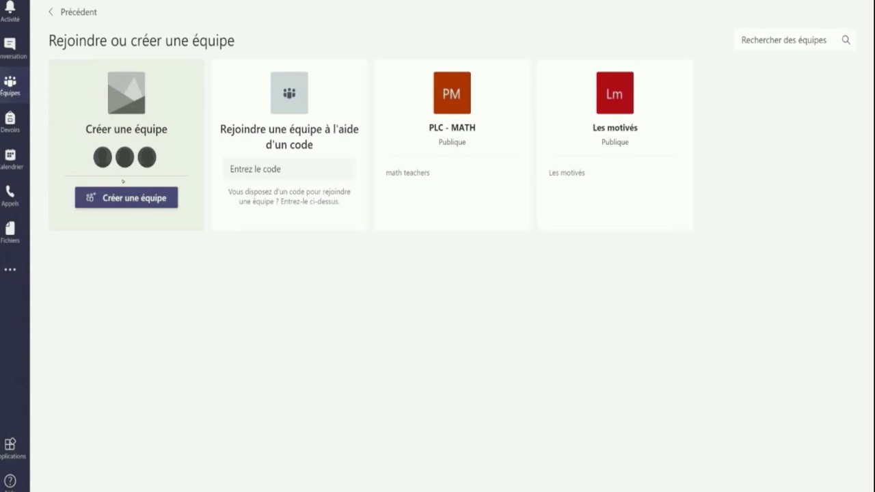
pyautogui.click(131, 203)
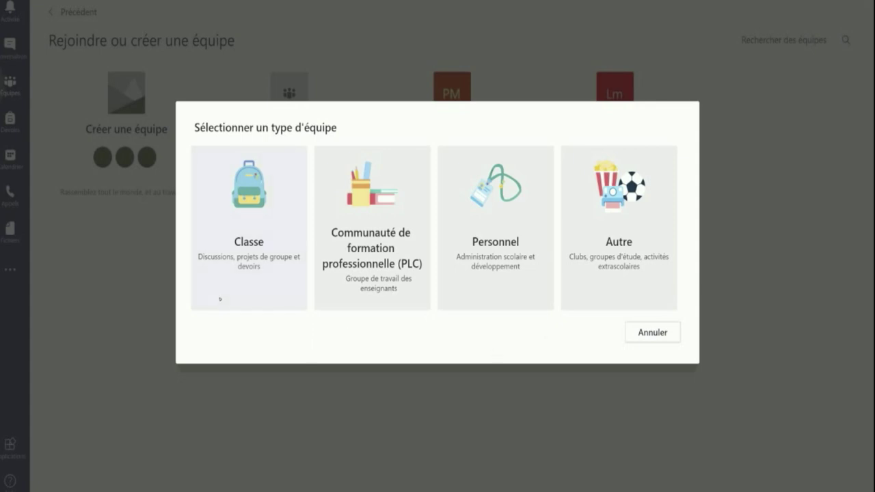
pyautogui.click(255, 274)
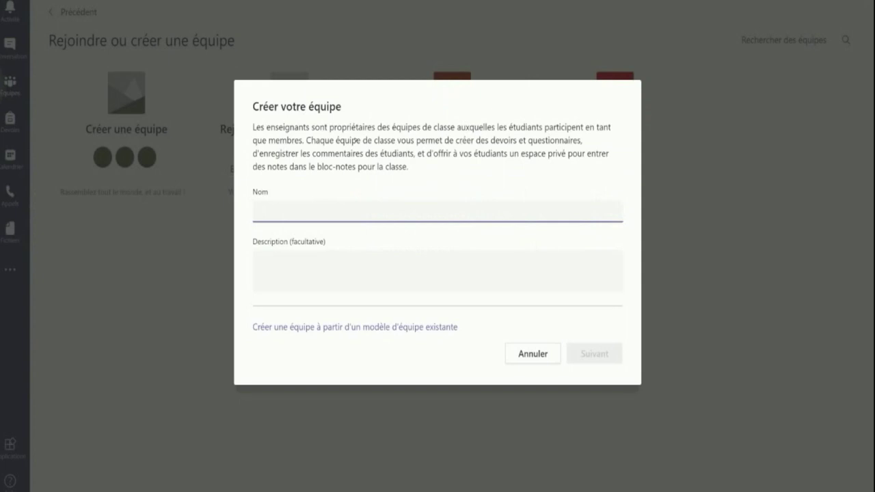
pyautogui.click(338, 213)
pyautogui.write('RÉCIT FGA test')
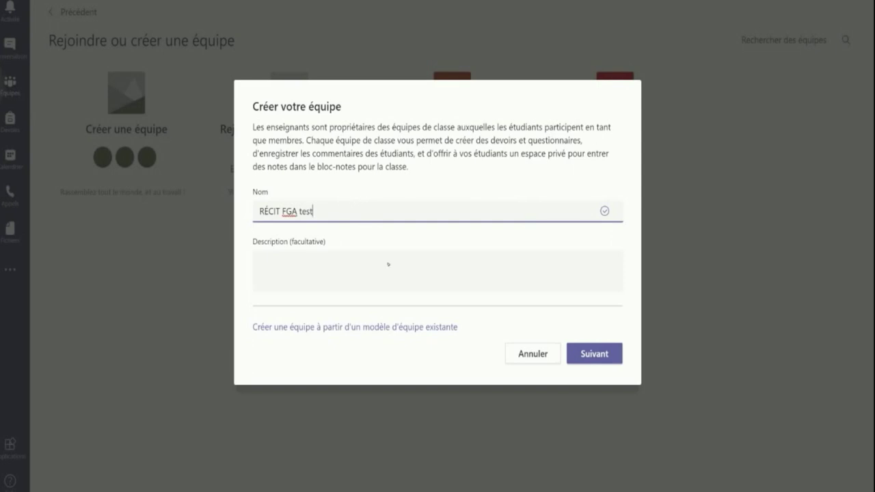
pyautogui.click(596, 357)
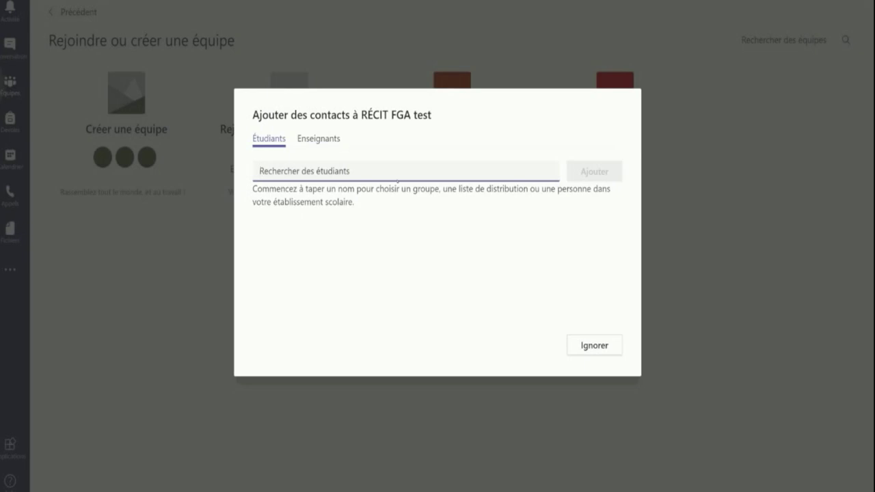
pyautogui.click(594, 349)
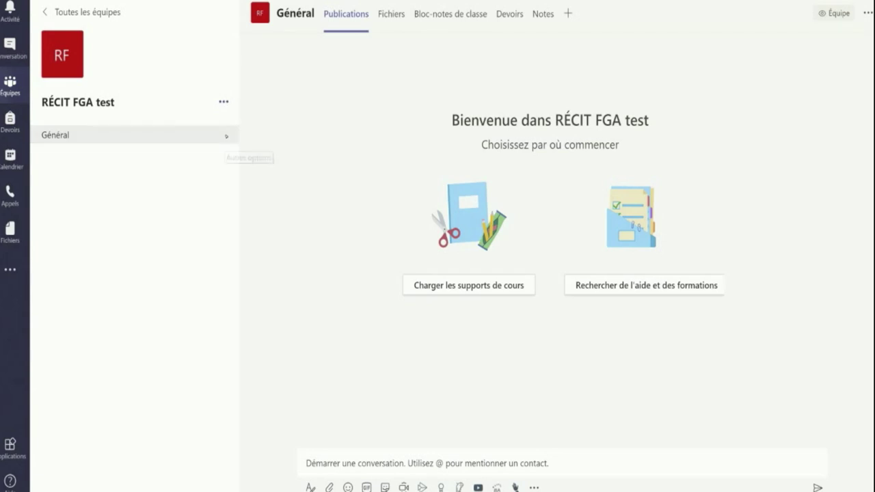
# - Open the member management of the RÉCIT FGA test team and start adding members
pyautogui.click(224, 102)
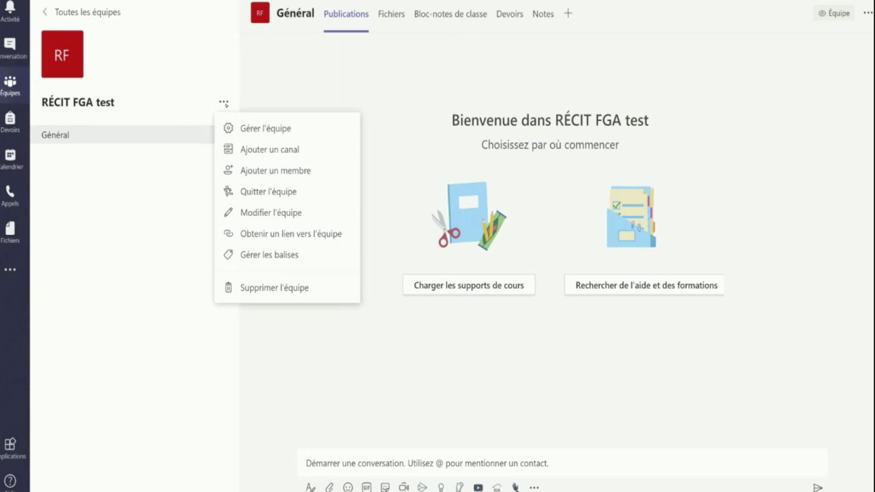
pyautogui.click(269, 128)
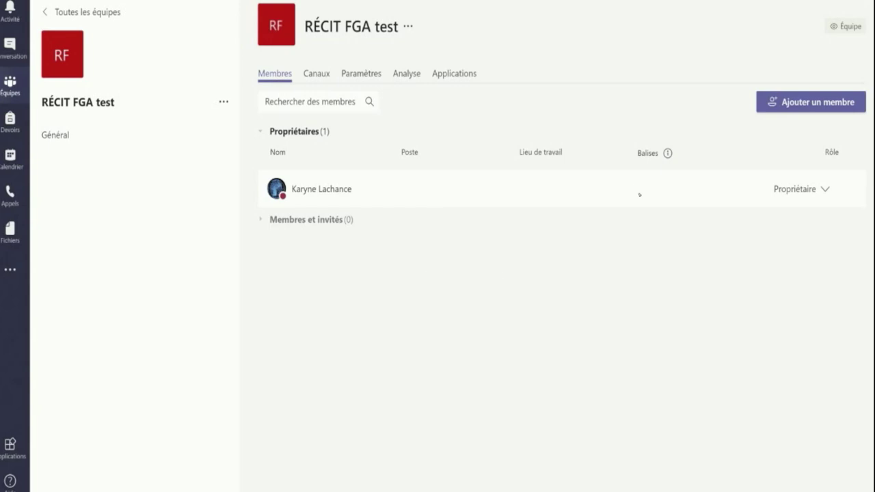
pyautogui.click(824, 189)
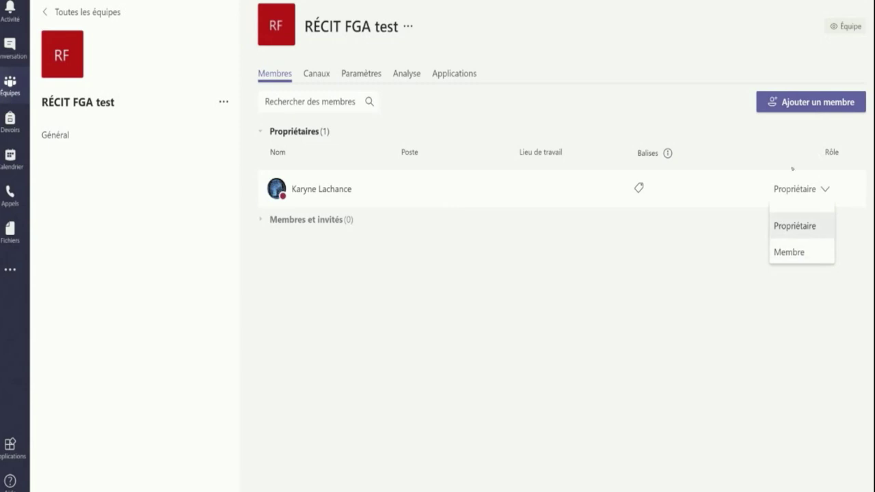
pyautogui.click(670, 108)
pyautogui.click(808, 102)
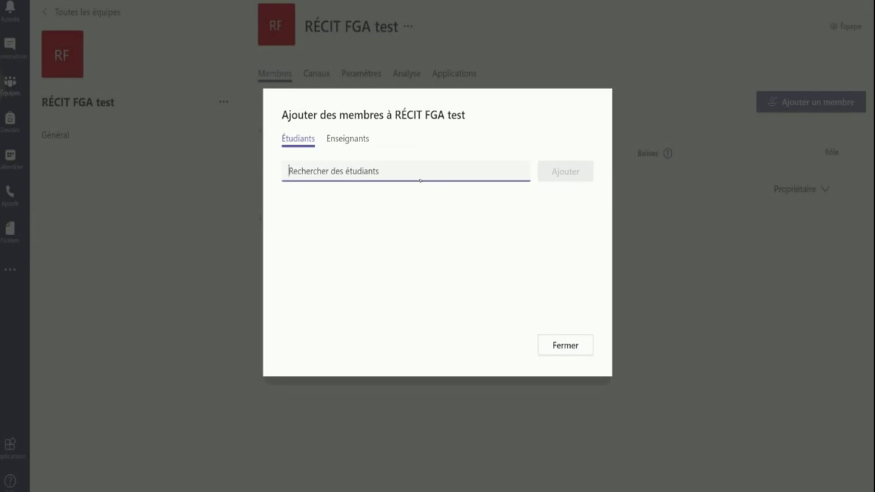
pyautogui.write('deux')
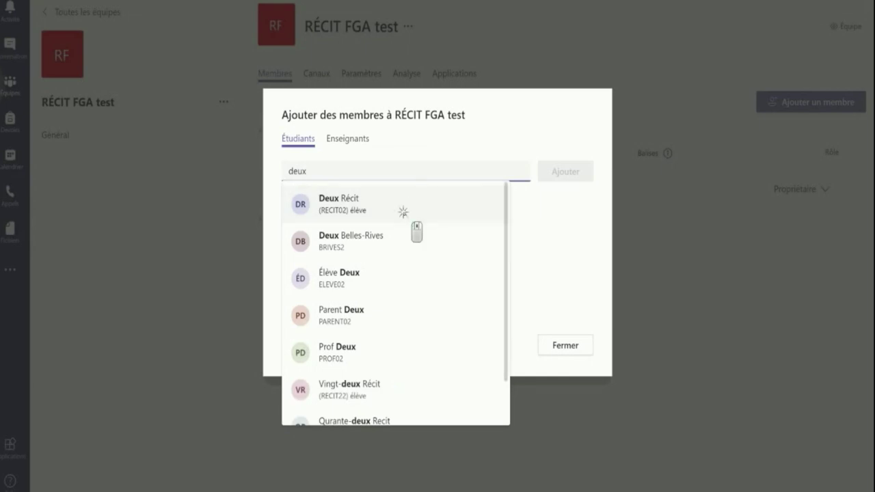
pyautogui.click(402, 212)
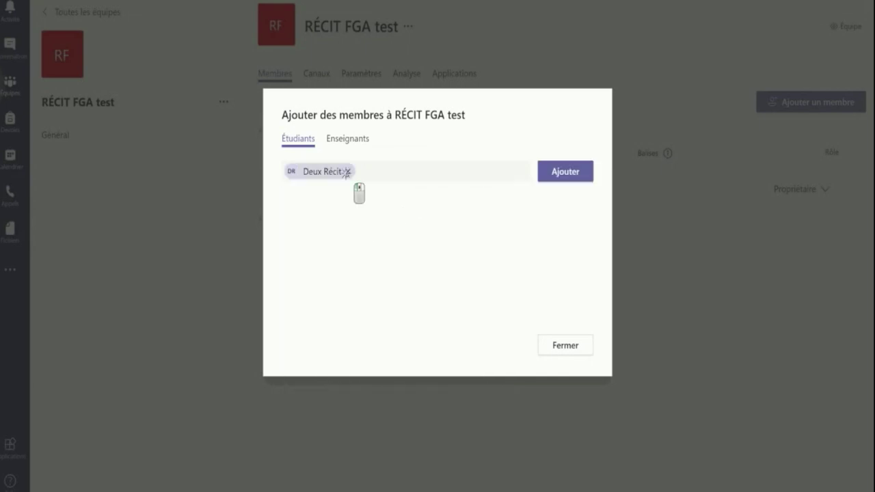
pyautogui.click(349, 172)
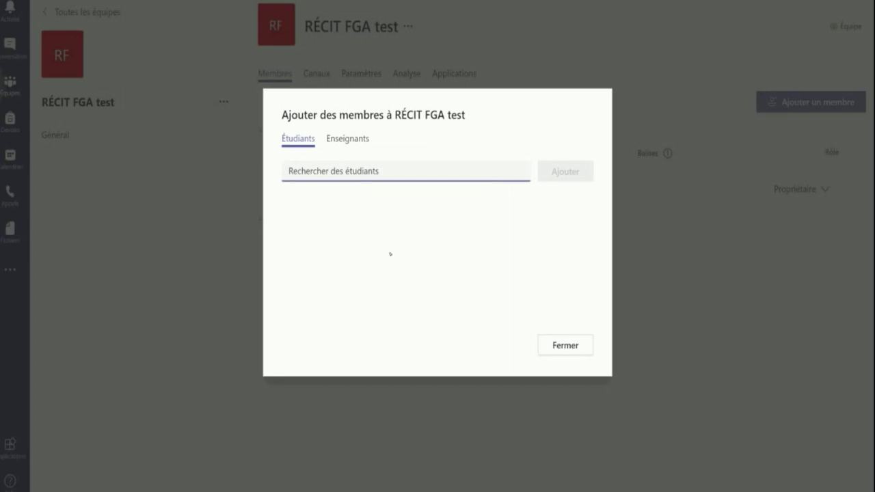
# - Add the existing "Essais" group to the team as students and close the member dialog
pyautogui.write('essais')
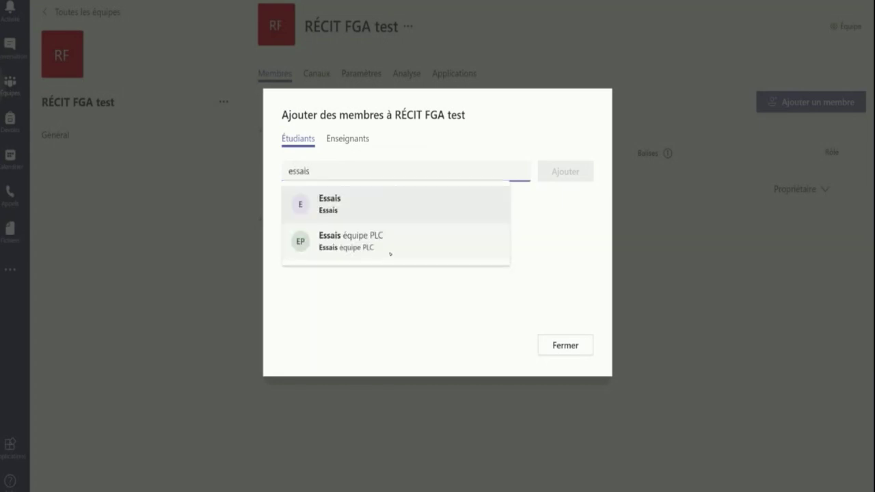
pyautogui.click(356, 217)
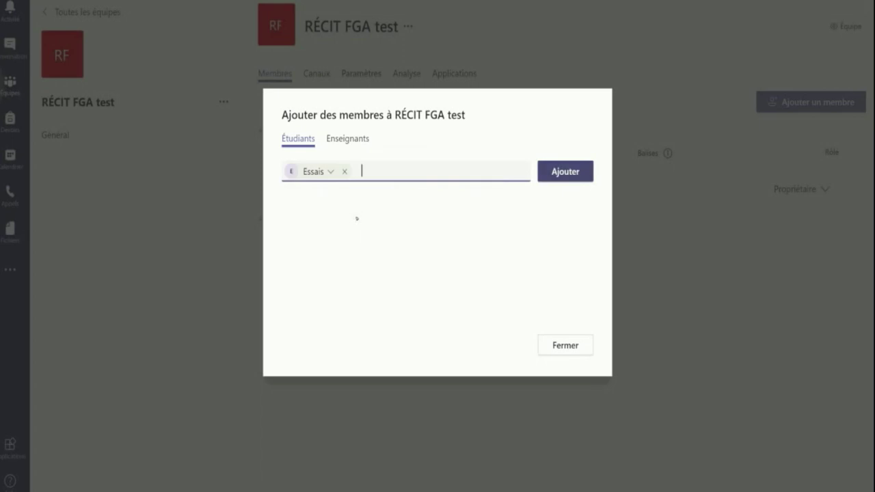
pyautogui.click(564, 172)
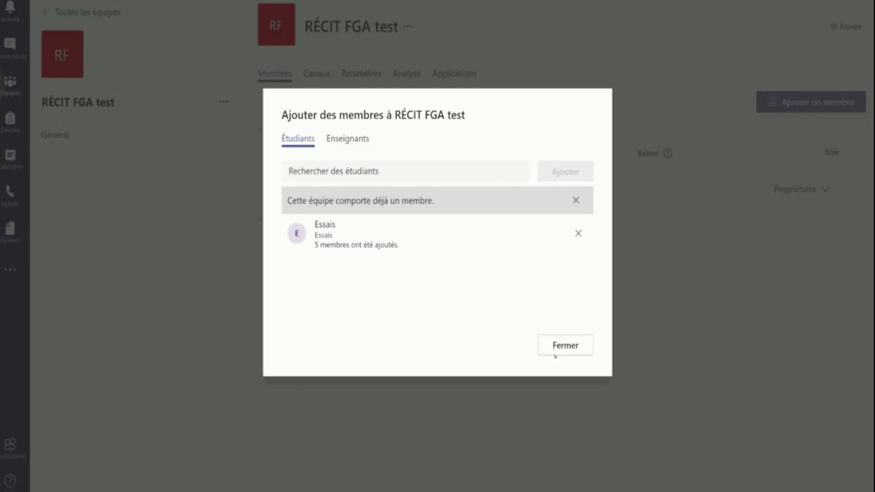
pyautogui.click(575, 342)
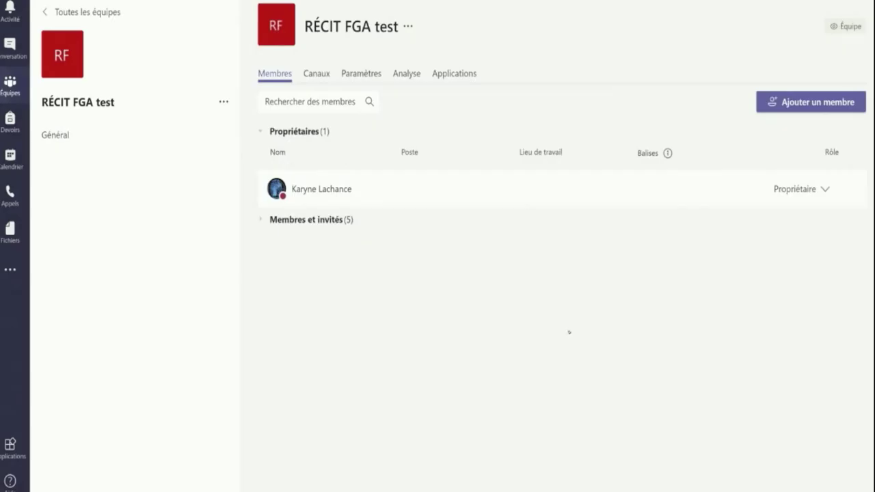
# - Generate a team code in the RÉCIT FGA test team's settings
pyautogui.click(363, 75)
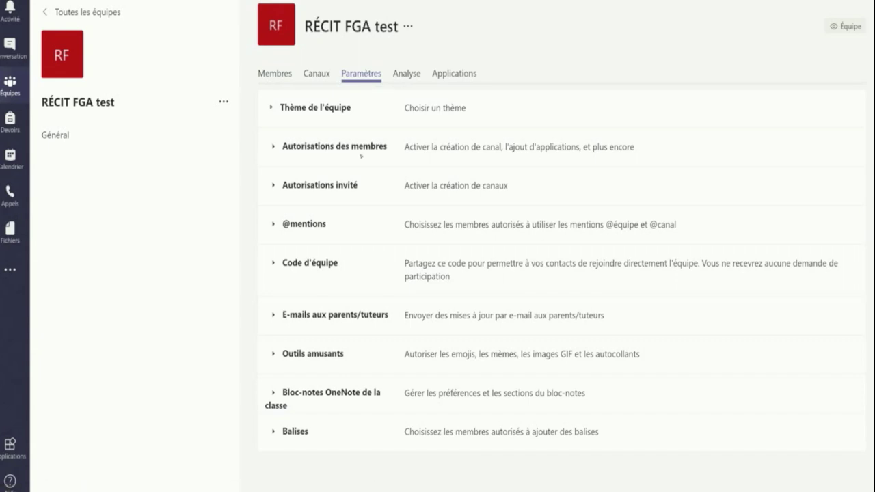
pyautogui.click(291, 273)
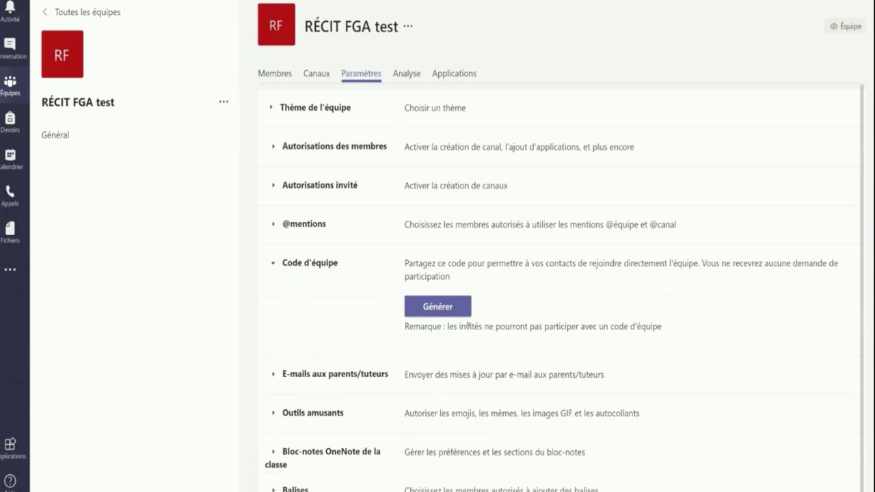
pyautogui.click(418, 314)
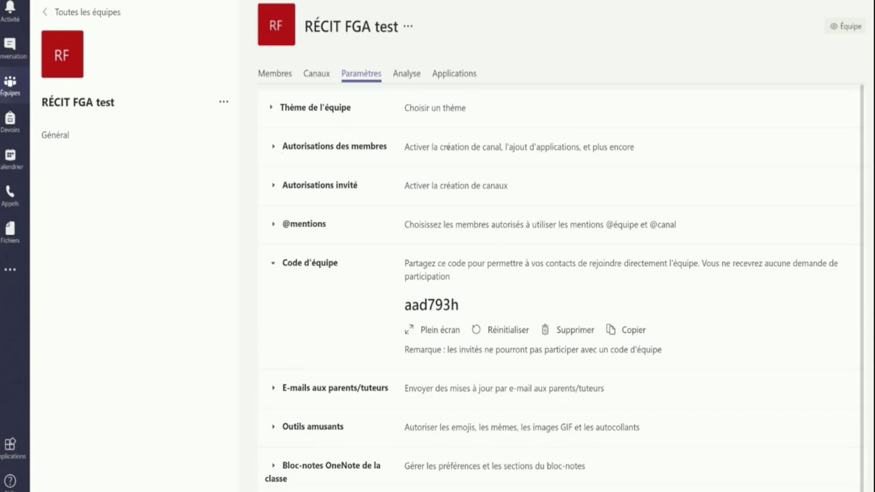
pyautogui.click(321, 147)
pyautogui.scroll(-1, 541, 172)
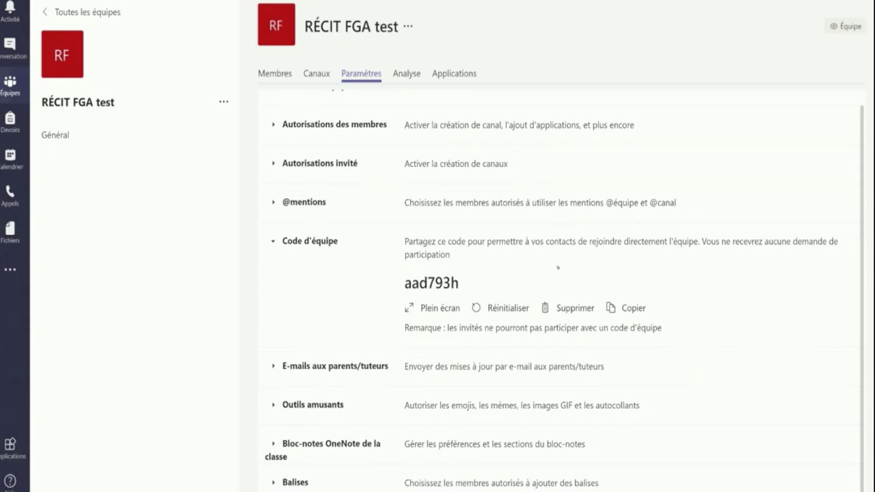
pyautogui.scroll(1, 558, 268)
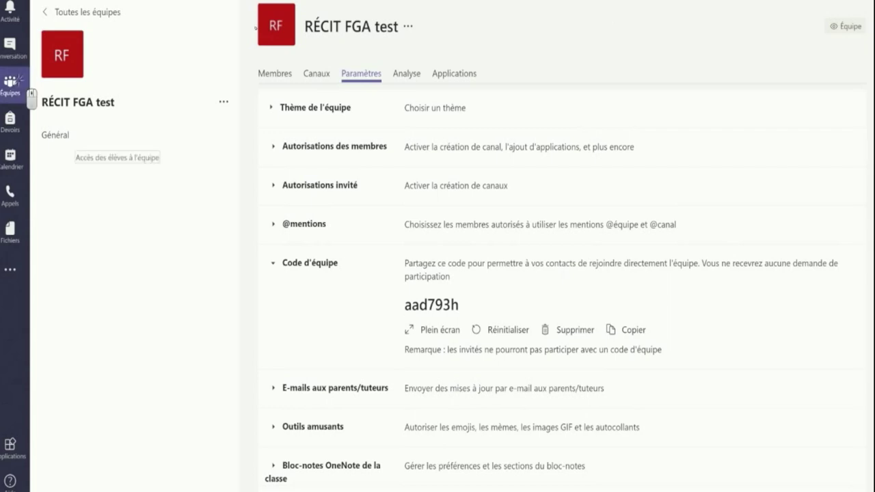
# - Go to the page for joining or creating a team and locate the field for entering a team code
pyautogui.click(55, 135)
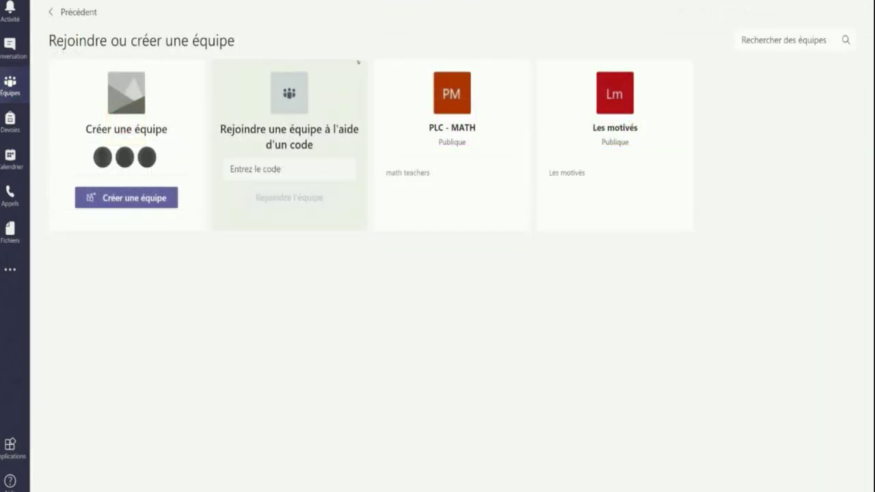
pyautogui.click(282, 170)
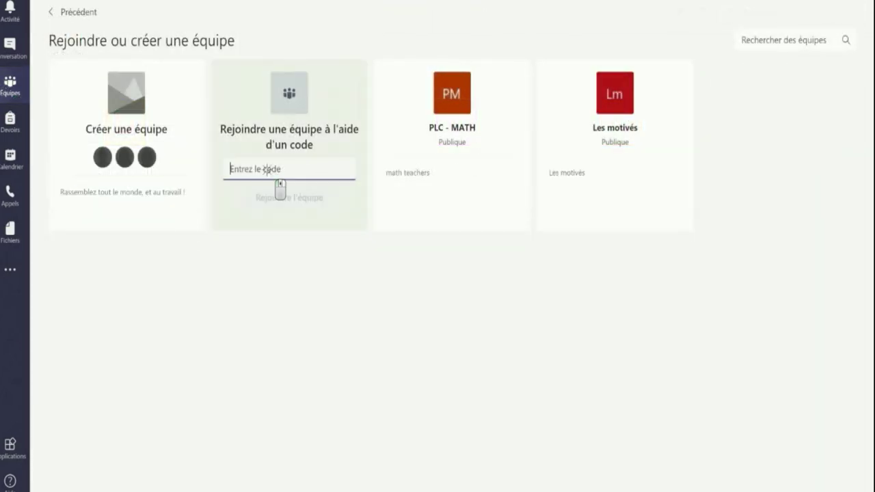
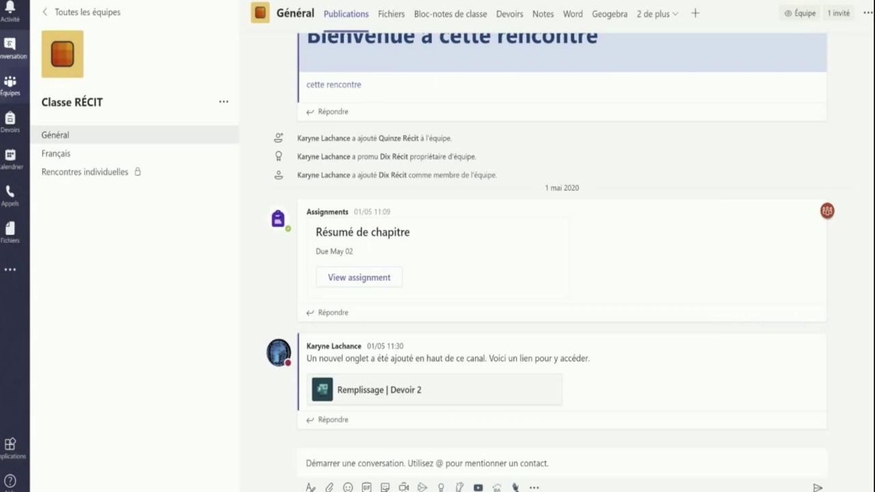
# - Start a new chat and add the third and fourth RÉCIT test student accounts as recipients
pyautogui.click(10, 48)
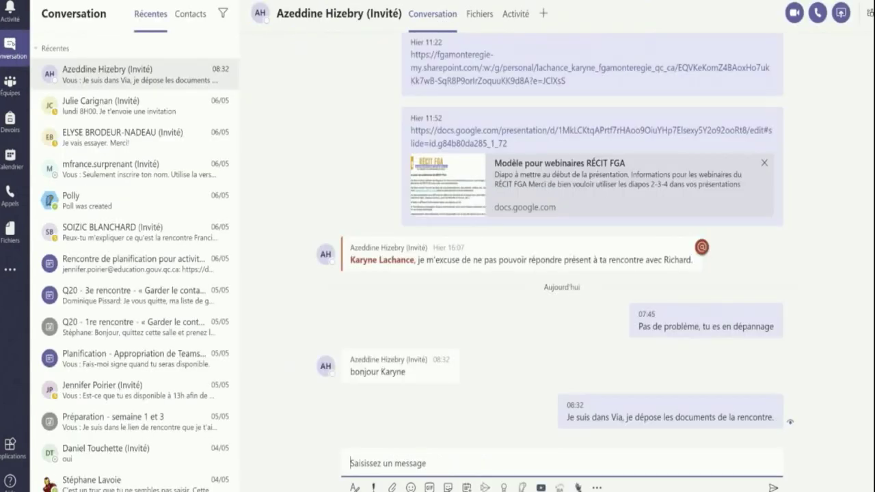
pyautogui.hotkey('ctrl', 'n')
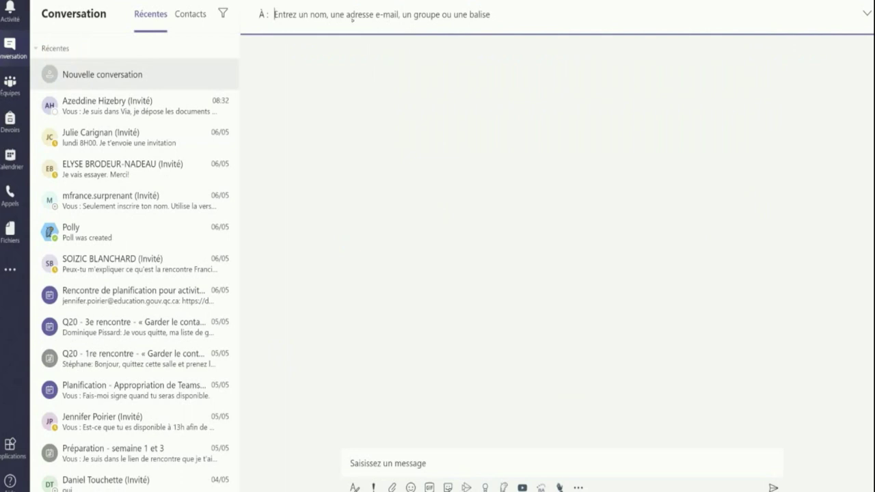
pyautogui.write('trois')
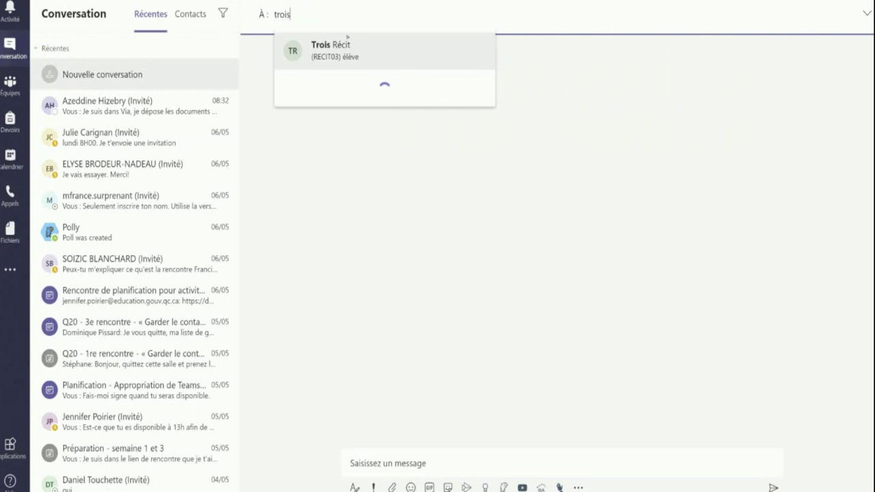
pyautogui.click(342, 53)
pyautogui.write('quatre')
pyautogui.click(441, 48)
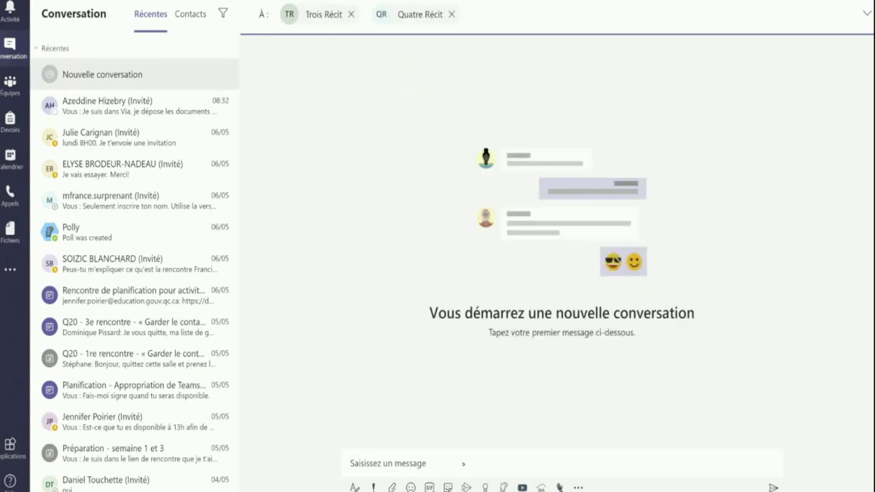
# - Send the message "Bonjour à vous deux!" in the new group chat
pyautogui.click(452, 466)
pyautogui.write('Bonjour à vous ')
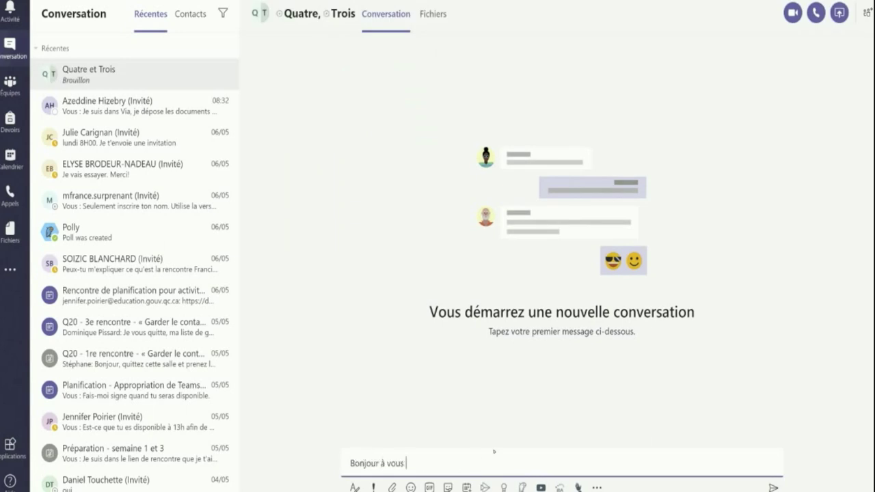
pyautogui.write('deux!')
pyautogui.press('Return')
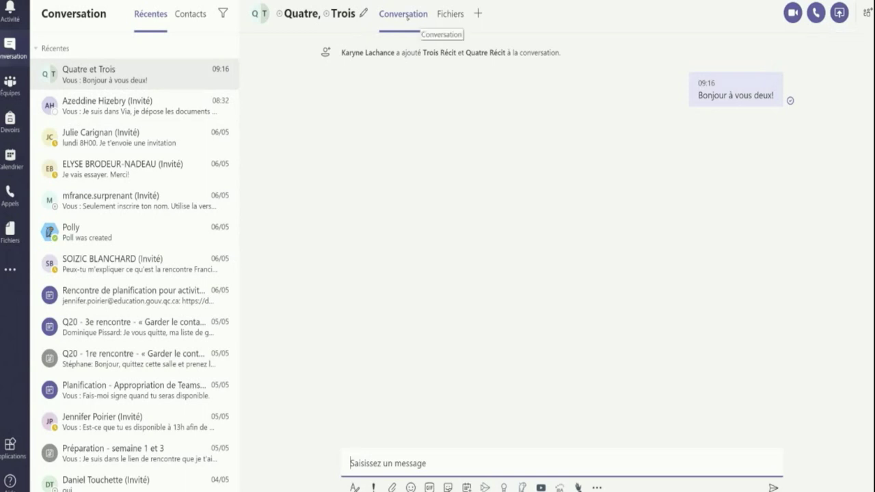
# - Open the expanded post editor in the Général channel of Classe RÉCIT and view the available post types
pyautogui.click(20, 103)
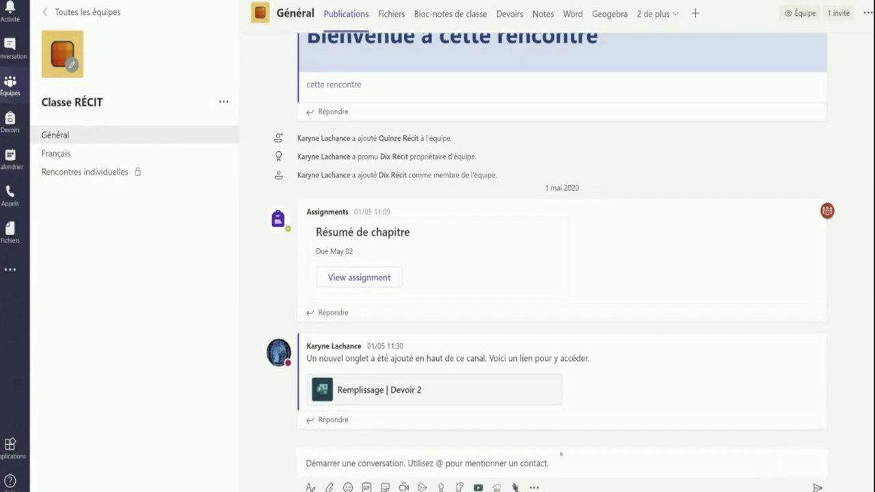
pyautogui.click(310, 487)
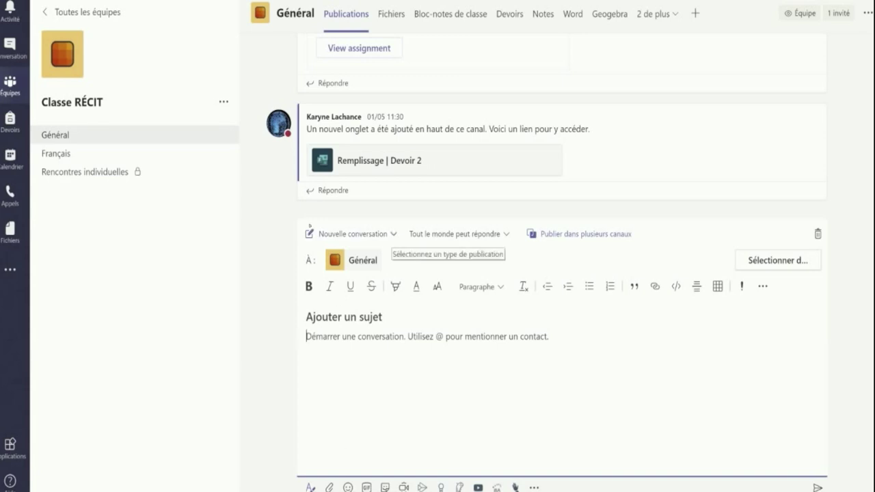
pyautogui.click(393, 234)
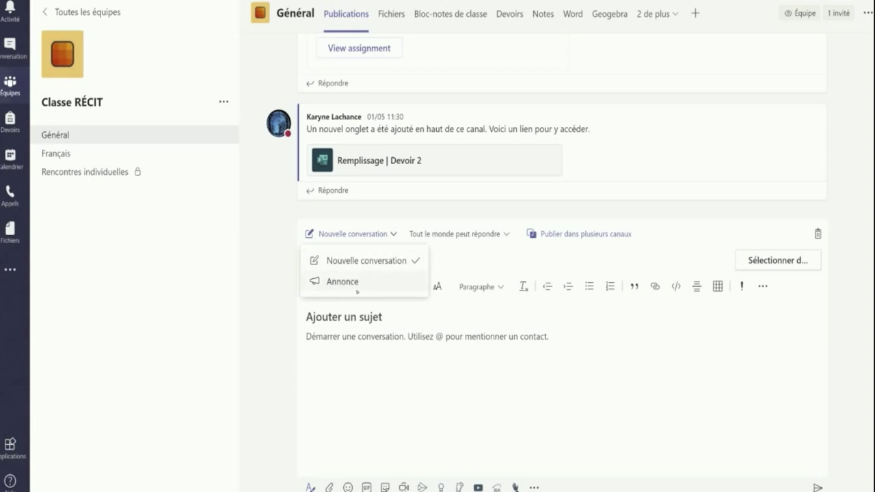
pyautogui.click(560, 322)
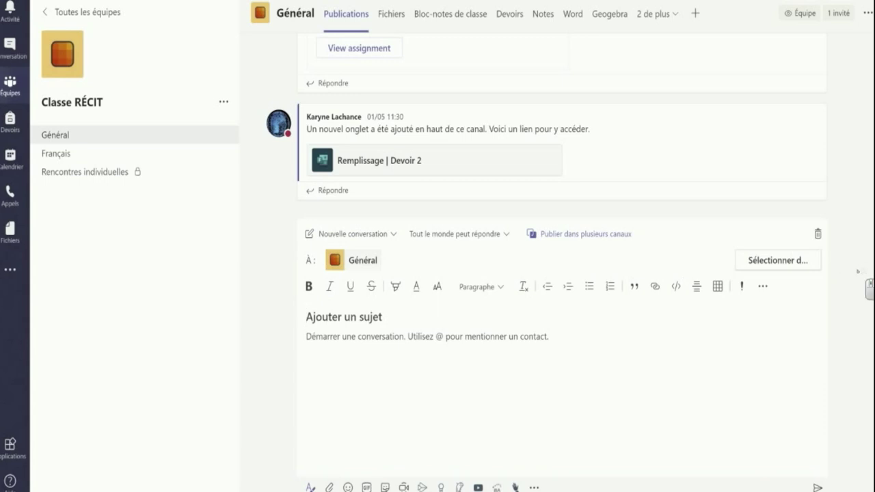
# - Collapse the post editor and look at the "Bienvenue à cette rencontre" announcement in the Général channel
pyautogui.click(311, 488)
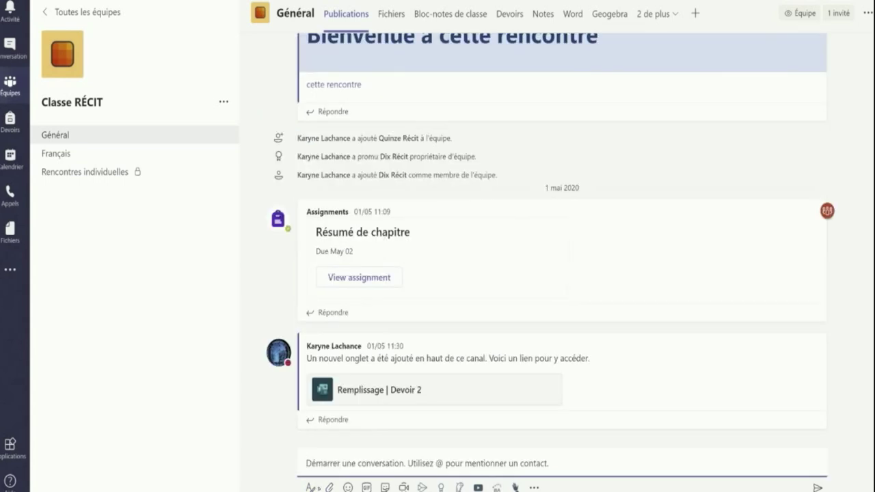
pyautogui.scroll(2, 776, 274)
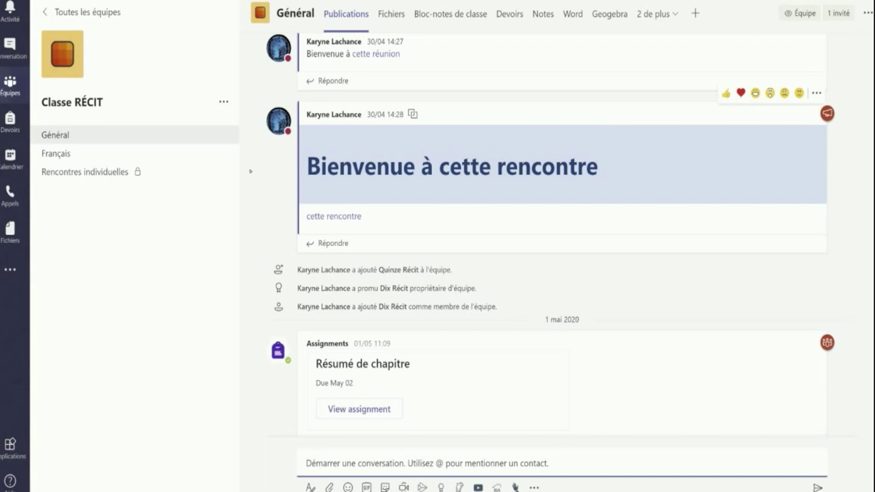
pyautogui.scroll(-2, 472, 348)
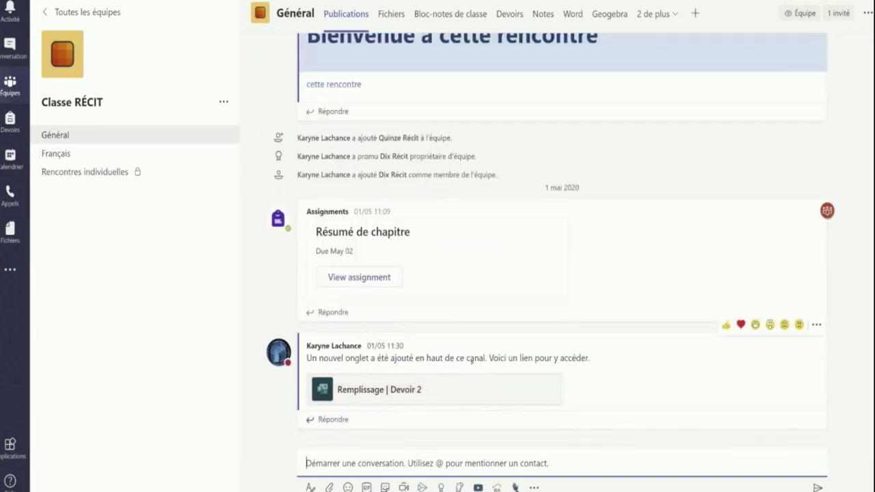
# - Reopen the expanded post editor and view the options for who can reply to the post
pyautogui.click(311, 487)
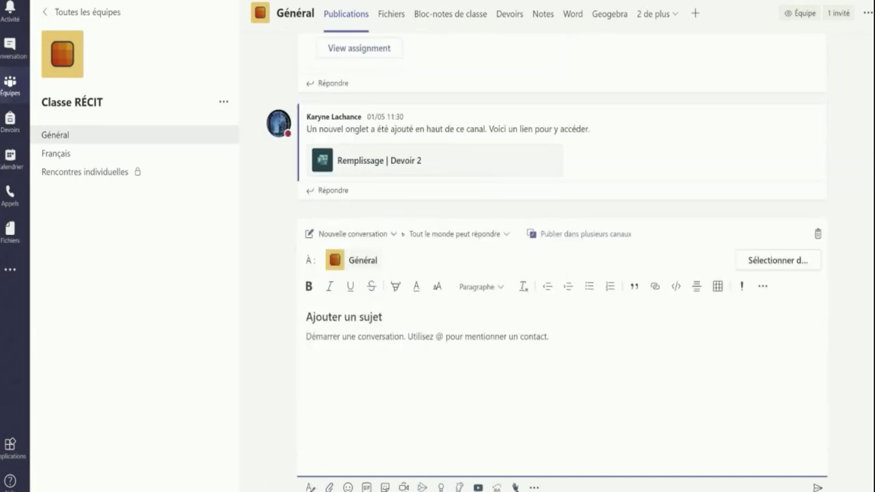
pyautogui.click(506, 234)
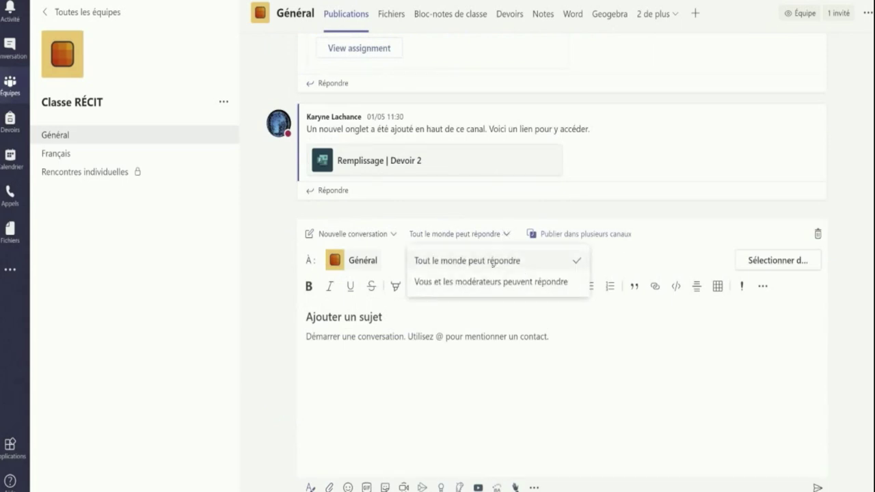
pyautogui.click(650, 335)
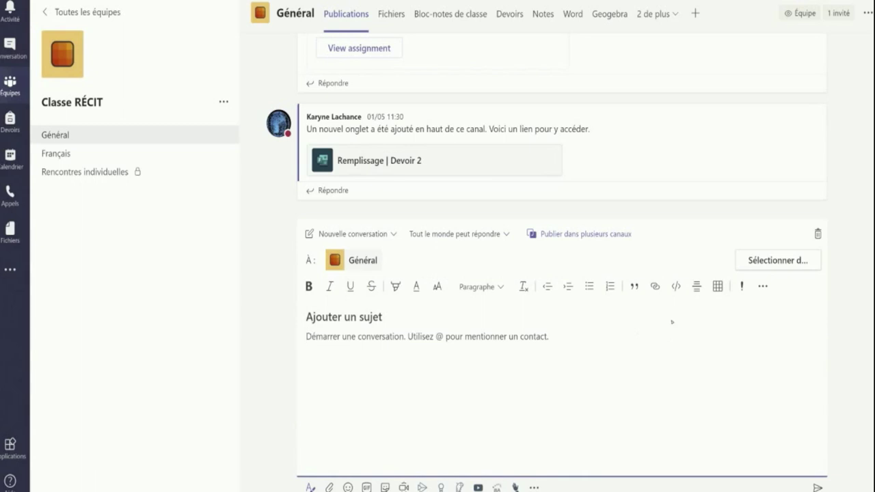
# - Try selecting the Général channels of Test équipe autre and Essais équipe PLC for cross-posting, discard the selection and collapse the editor
pyautogui.click(602, 234)
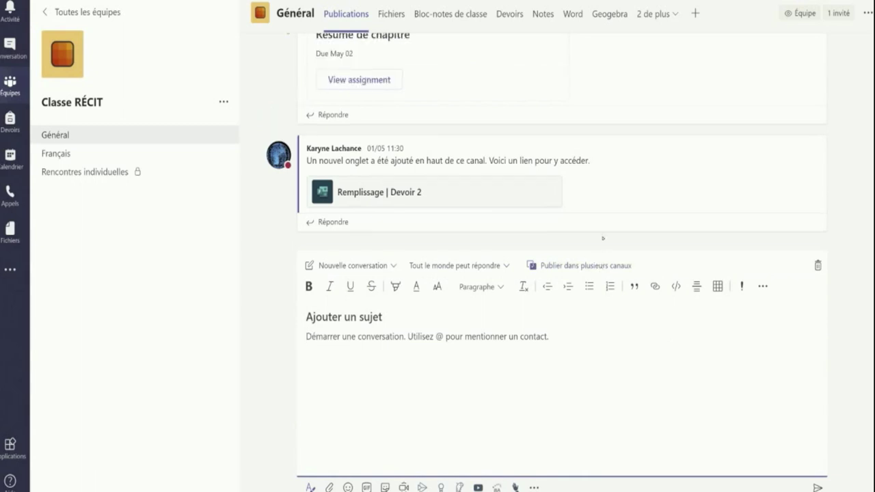
pyautogui.click(604, 265)
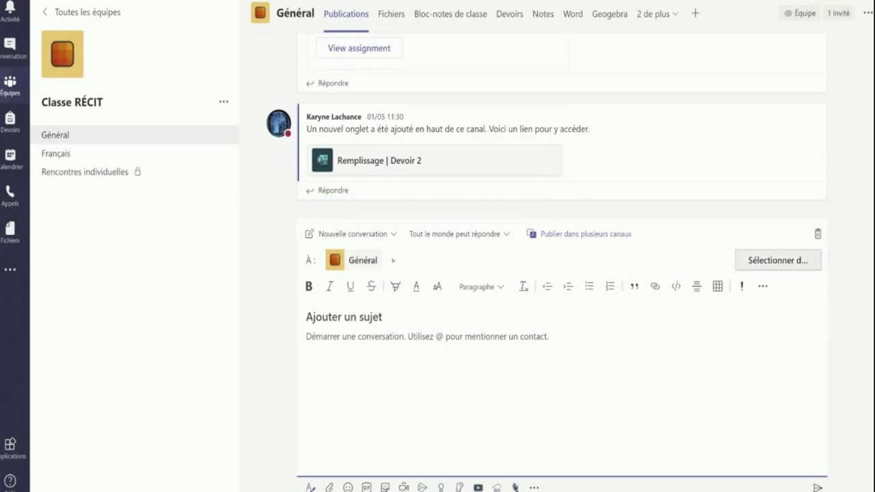
pyautogui.click(780, 261)
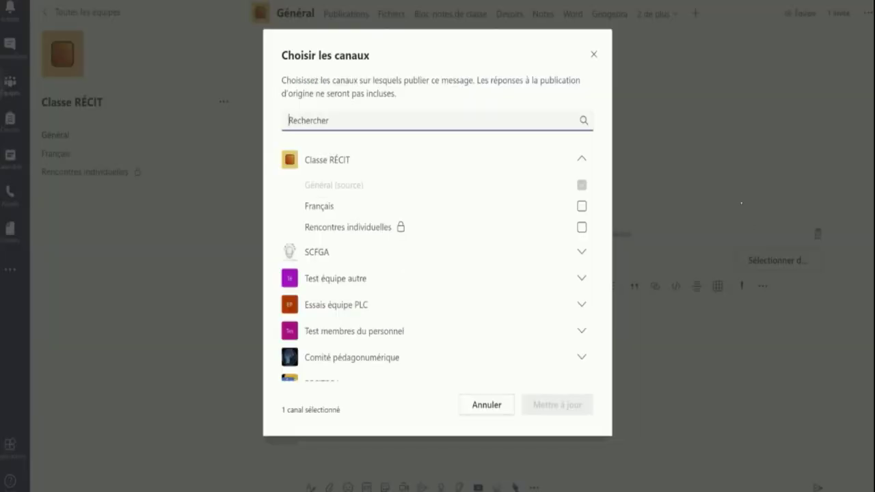
pyautogui.click(584, 277)
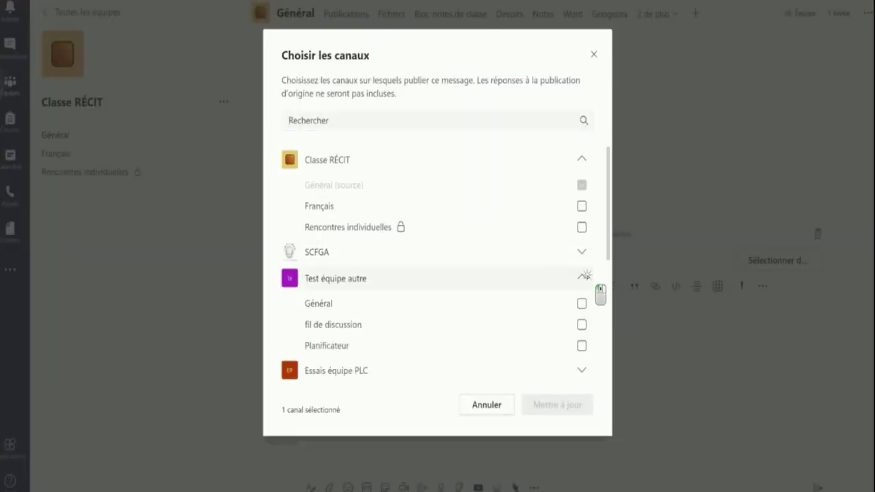
pyautogui.click(581, 303)
pyautogui.scroll(-1, 582, 298)
pyautogui.scroll(-3, 582, 298)
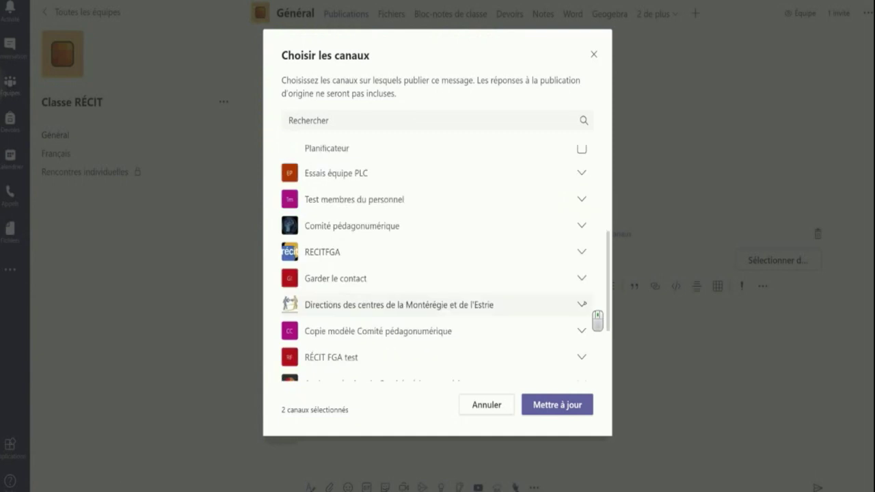
pyautogui.click(581, 172)
pyautogui.click(582, 198)
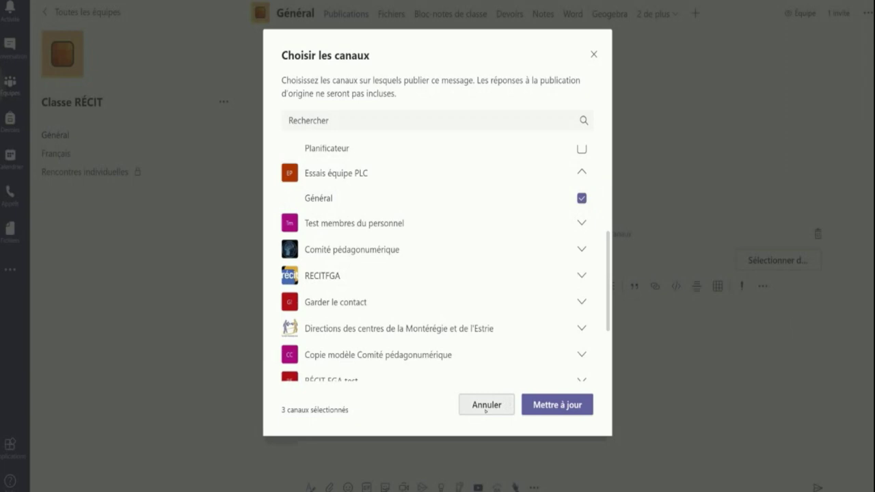
pyautogui.click(496, 414)
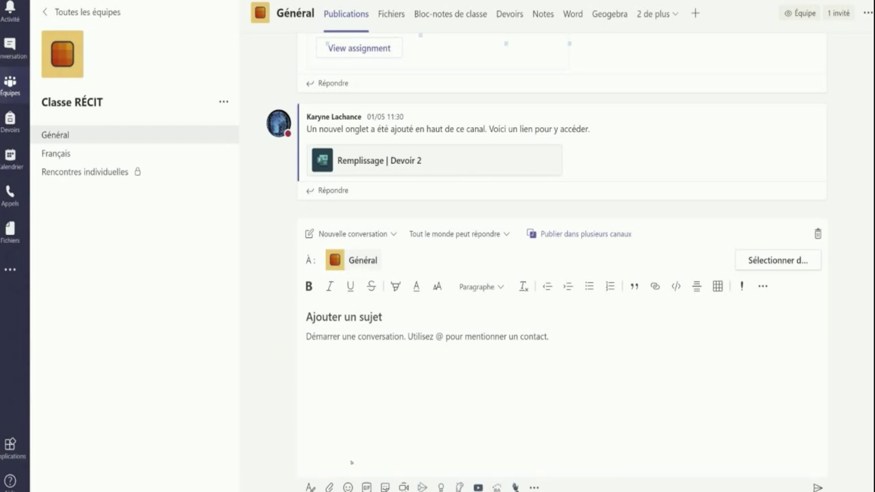
pyautogui.hotkey('ctrl', 'shift', 'x')
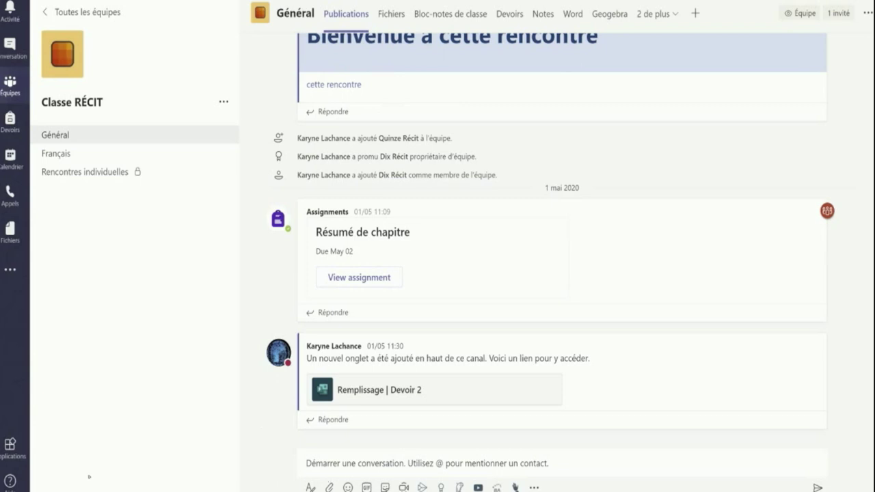
# - View the sources from which a file can be attached to a new post in the Général channel
pyautogui.click(317, 466)
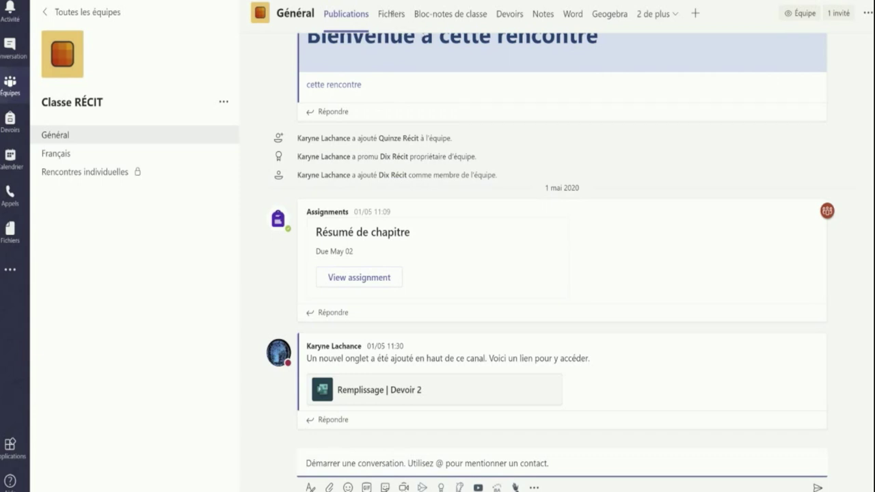
pyautogui.click(329, 487)
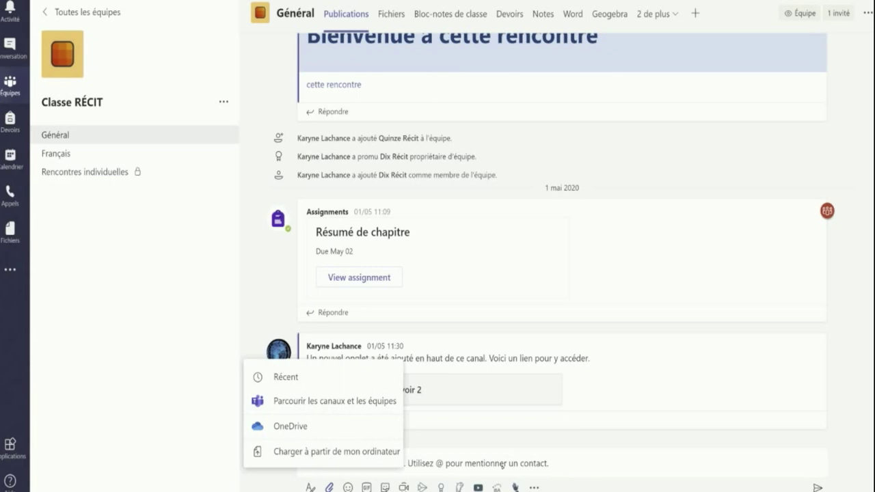
pyautogui.click(502, 466)
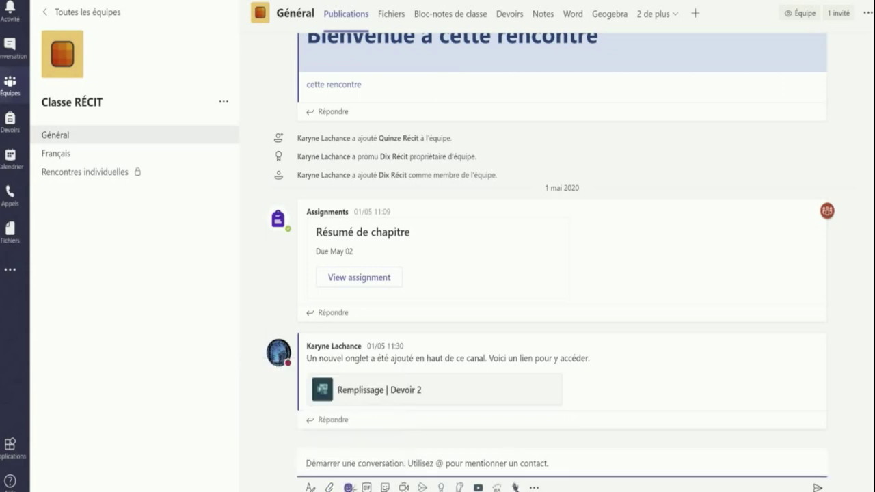
# - View the emoji, GIF and Praise badge collections available for a channel post, inserting none of them
pyautogui.click(348, 488)
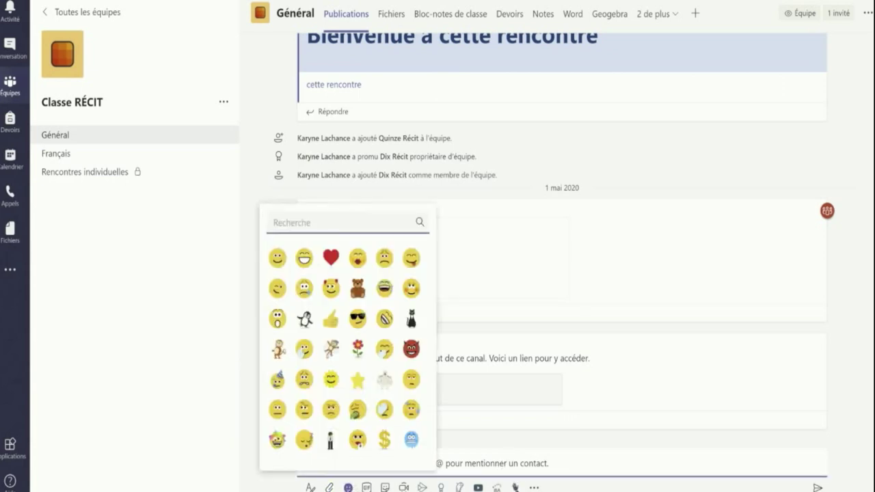
pyautogui.click(348, 487)
pyautogui.click(366, 487)
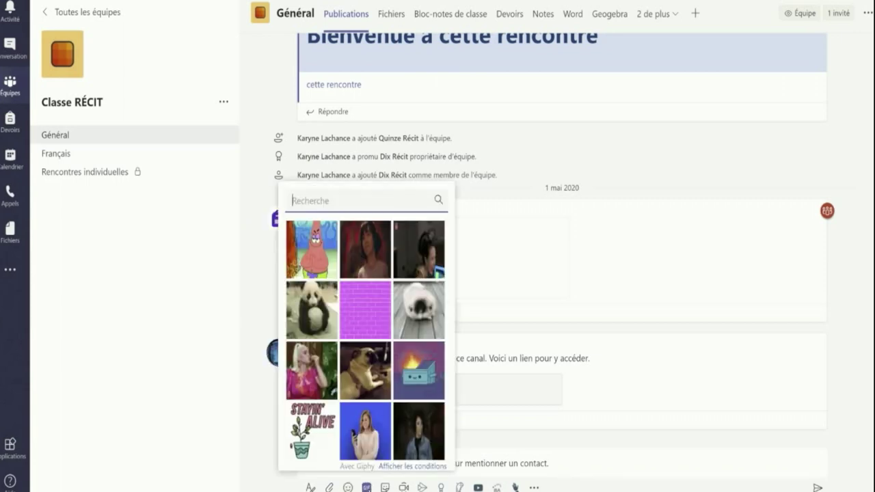
pyautogui.click(367, 488)
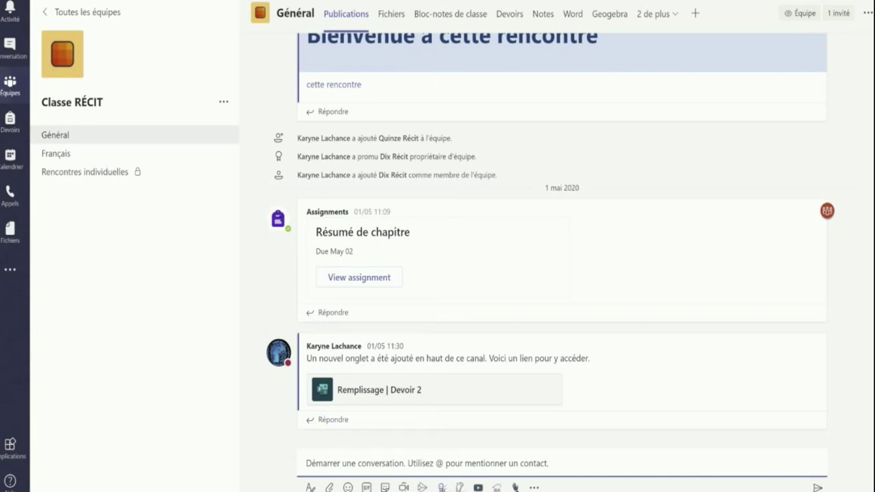
pyautogui.click(441, 488)
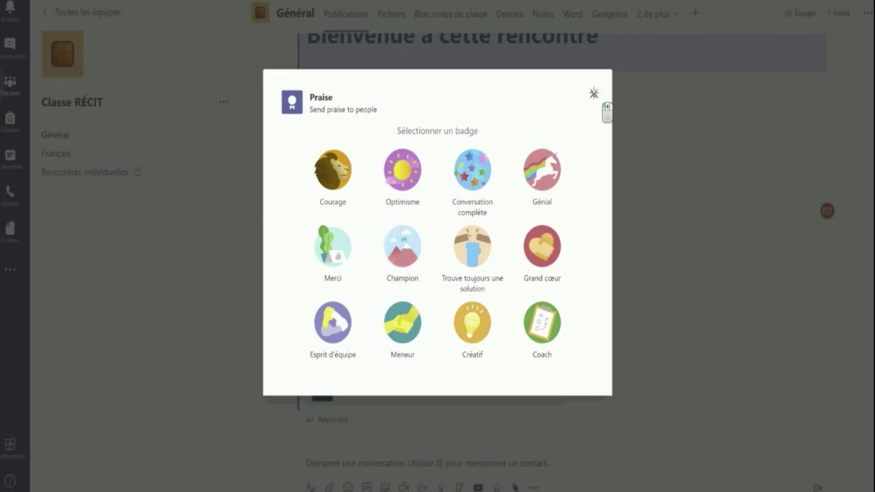
pyautogui.click(593, 94)
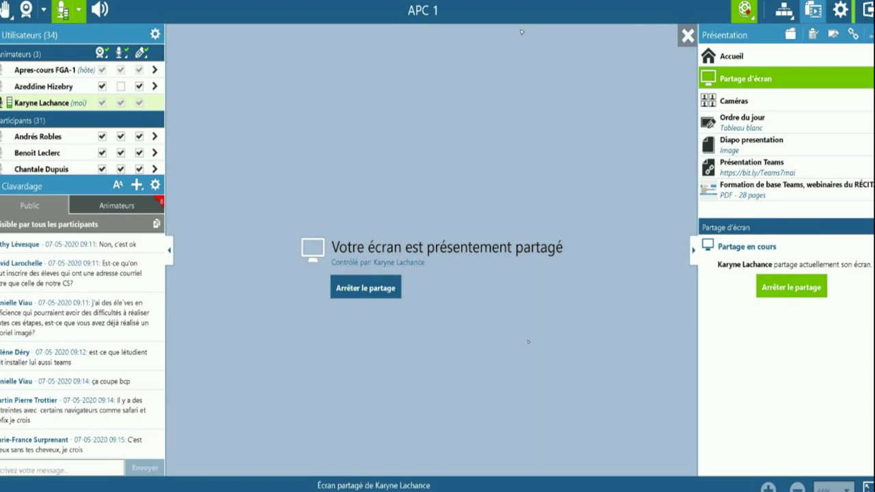
# - Open the Animateurs chat in the web conference
pyautogui.click(129, 206)
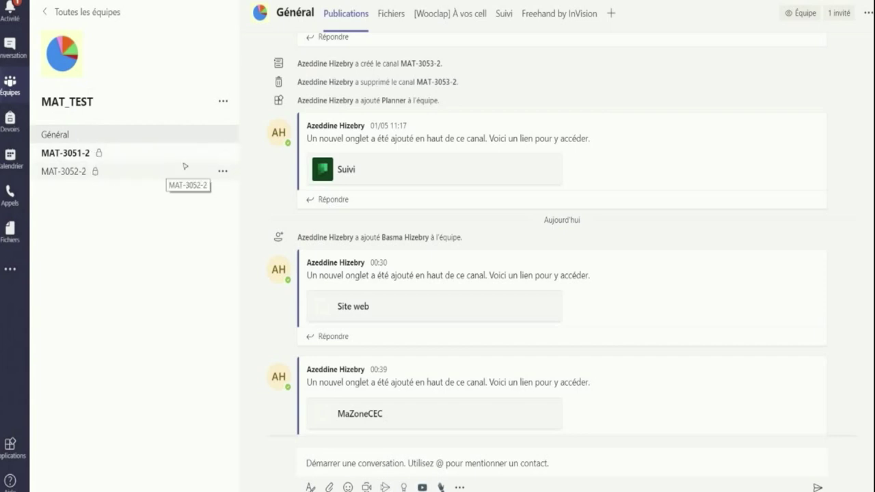
# - Create a standard channel named Mat4153 in the MAT_TEST team, leaving the description empty
pyautogui.click(223, 103)
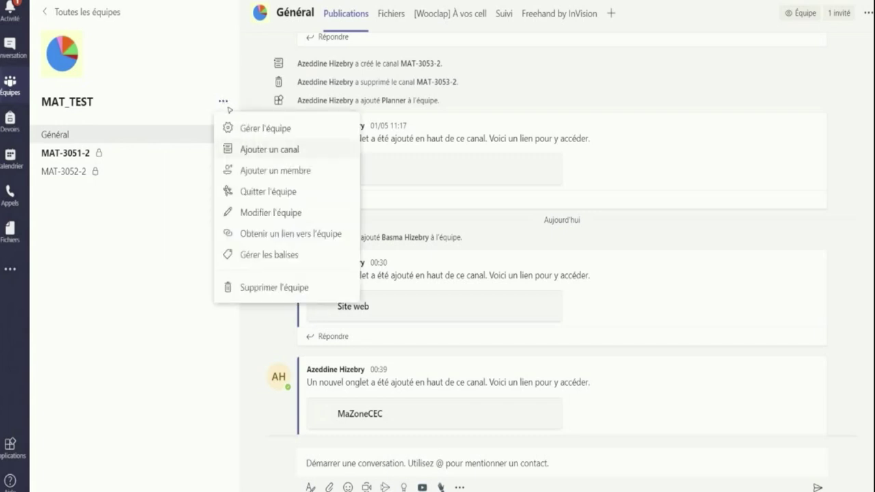
pyautogui.click(282, 150)
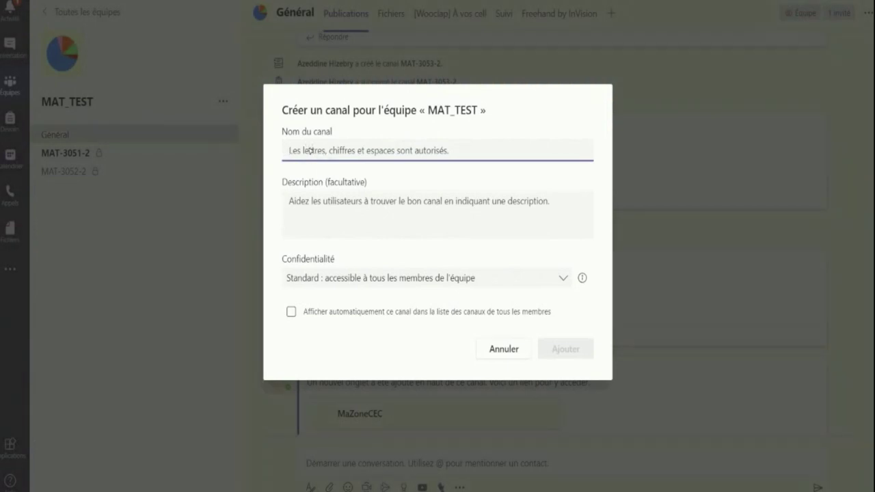
pyautogui.write('Mat')
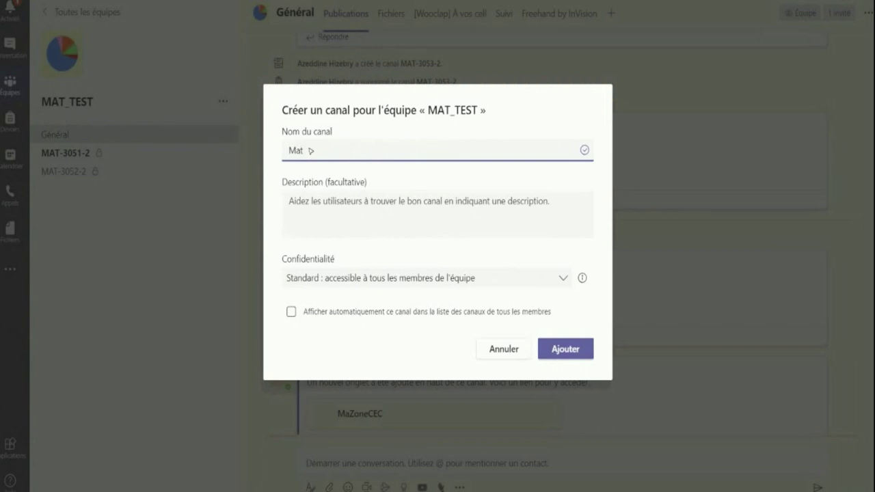
pyautogui.write('4153')
pyautogui.click(315, 213)
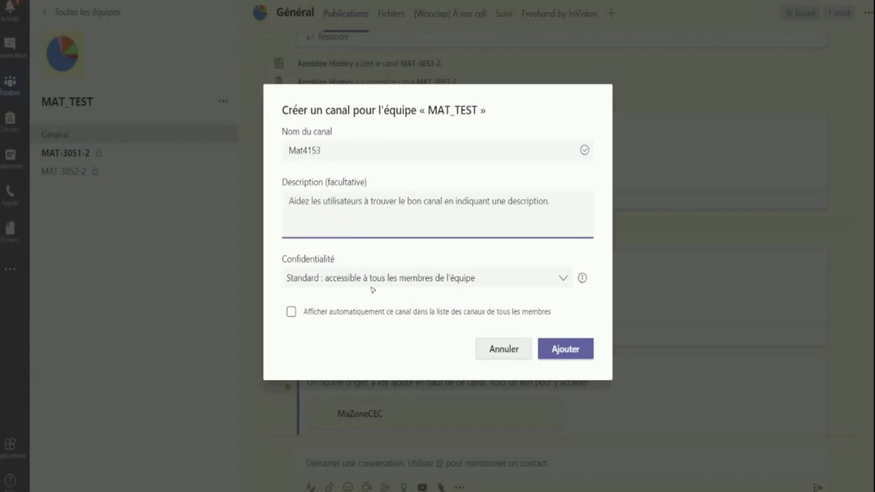
pyautogui.click(566, 356)
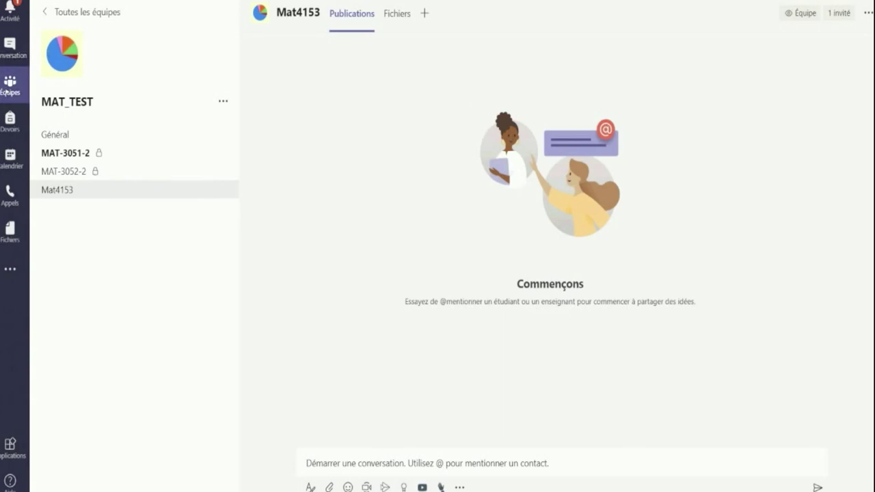
# - Go back to the overview of all teams and look through the team tiles
pyautogui.click(21, 94)
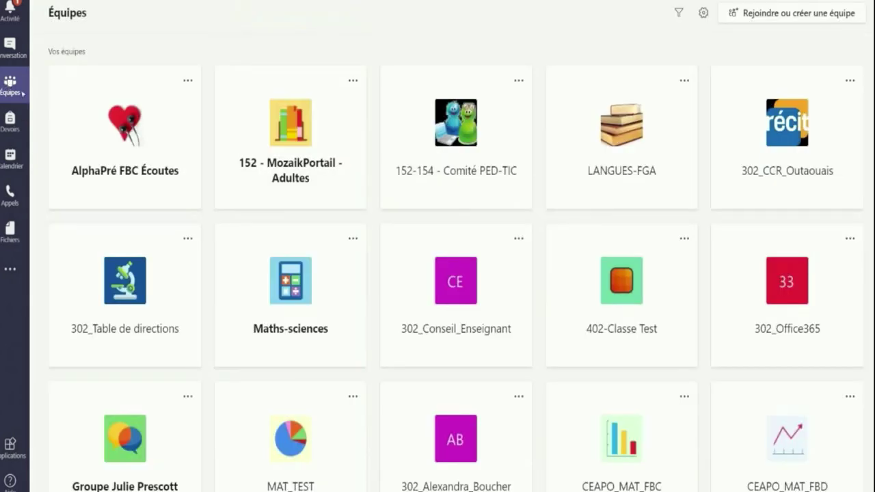
pyautogui.scroll(-2, 600, 318)
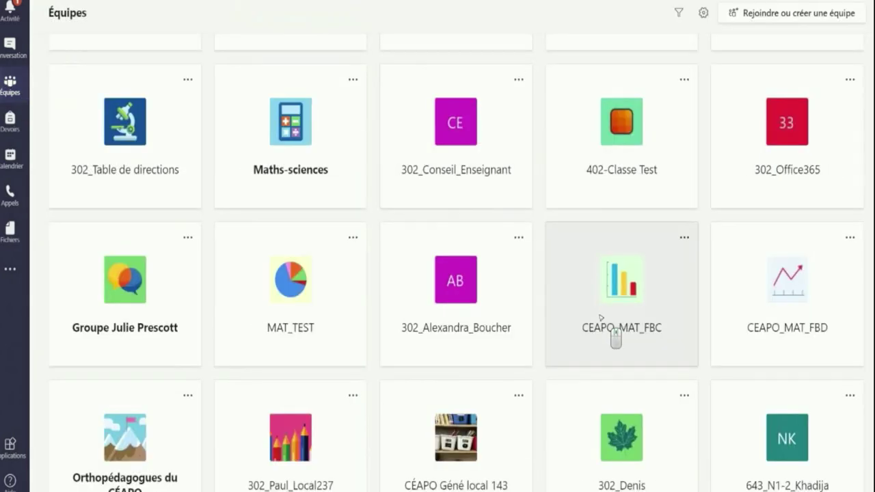
pyautogui.scroll(-1, 601, 320)
pyautogui.scroll(3, 605, 322)
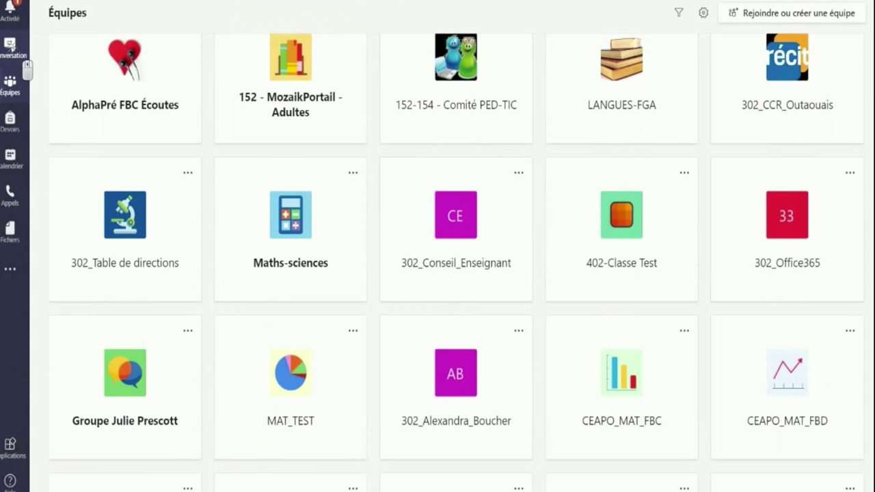
# - View the chat conversations and the activity feed, and return to the overview of all teams
pyautogui.click(10, 46)
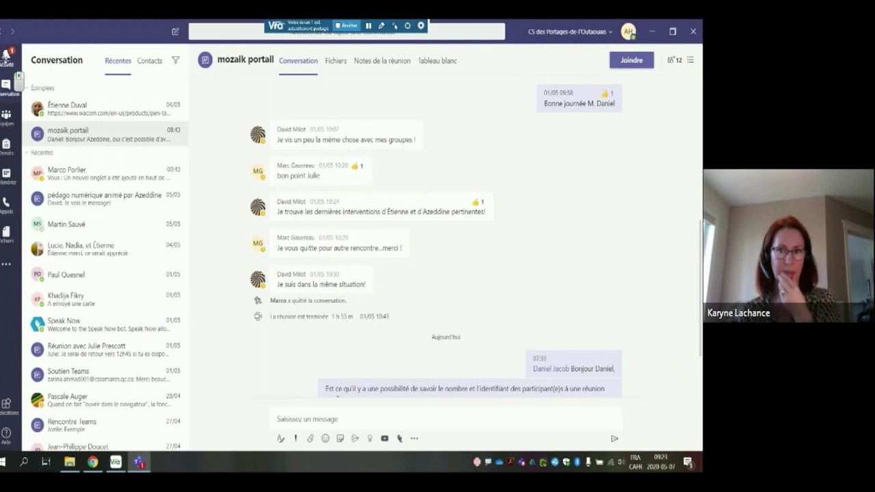
pyautogui.click(5, 58)
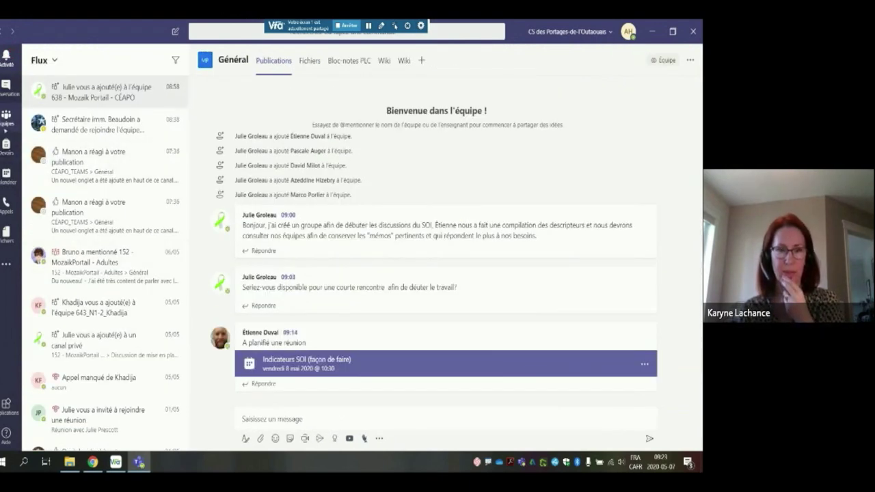
pyautogui.click(7, 117)
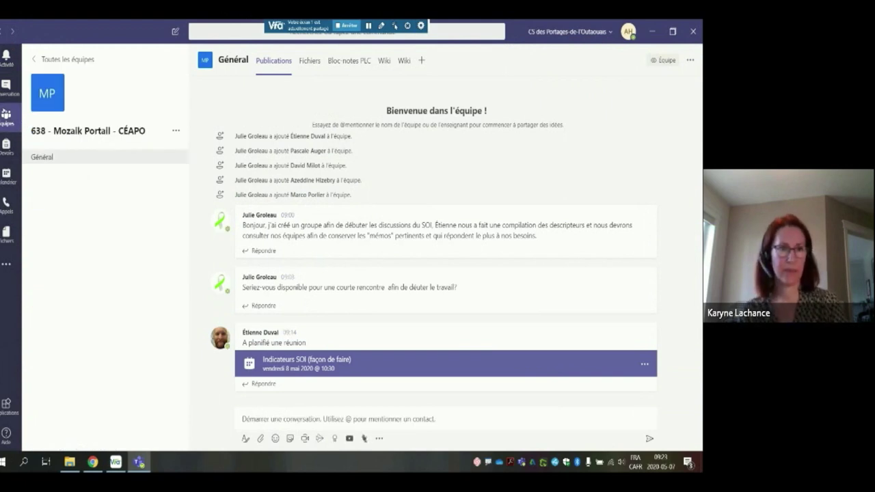
pyautogui.click(7, 116)
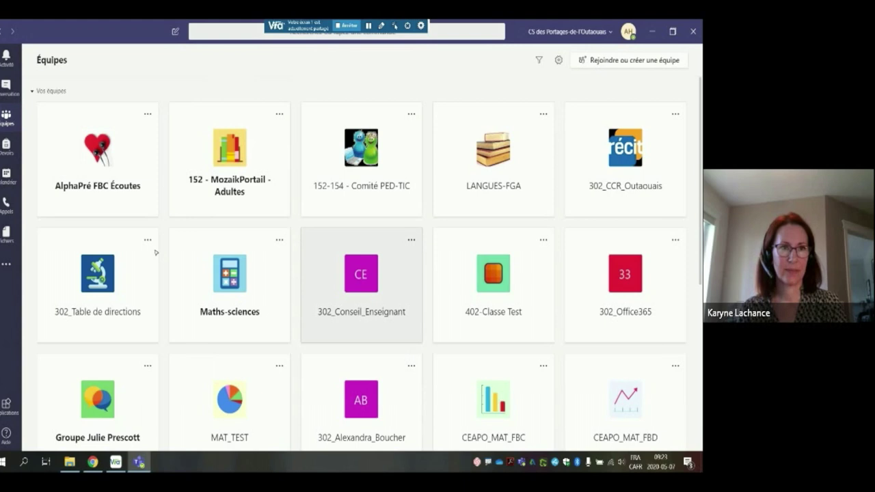
# - Open the MAT_TEST team and delete the [Wooclap] À vos cell tab from its Général channel
pyautogui.click(257, 408)
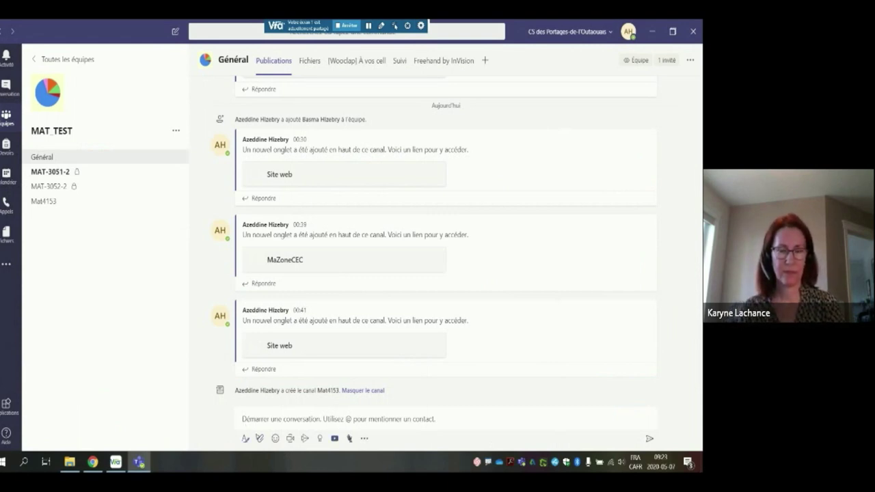
pyautogui.click(245, 438)
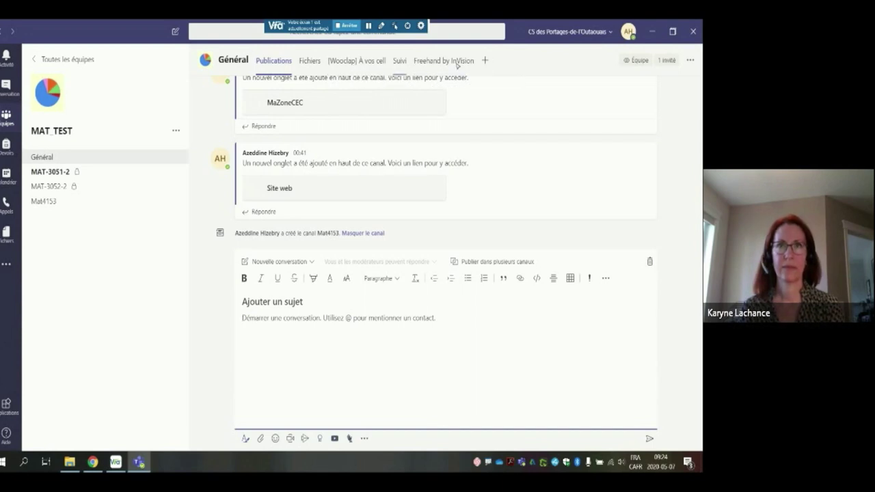
pyautogui.click(381, 61)
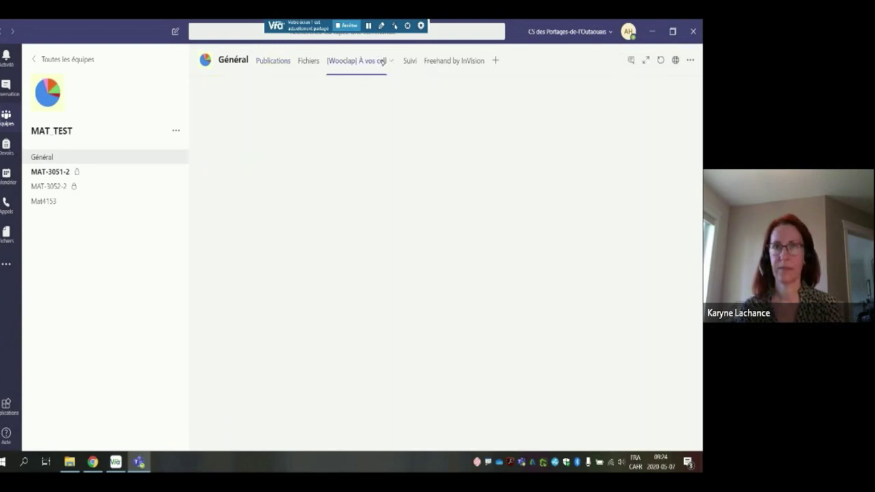
pyautogui.click(391, 60)
pyautogui.click(354, 128)
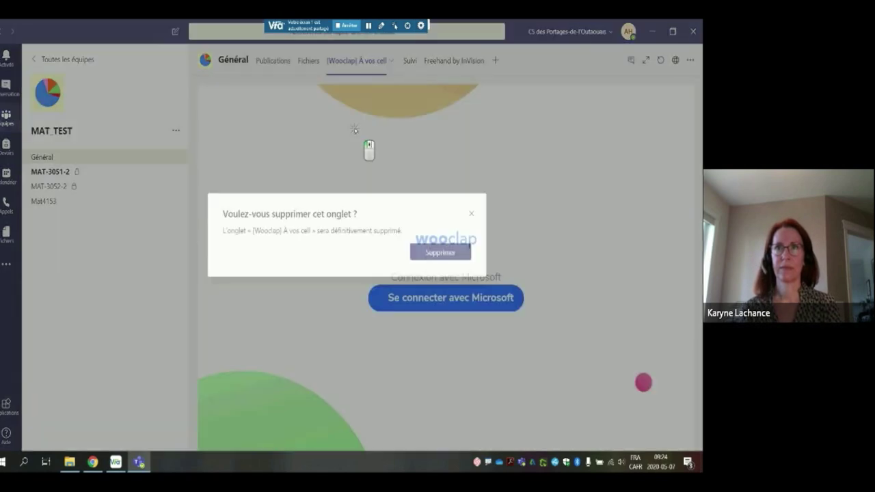
pyautogui.click(437, 253)
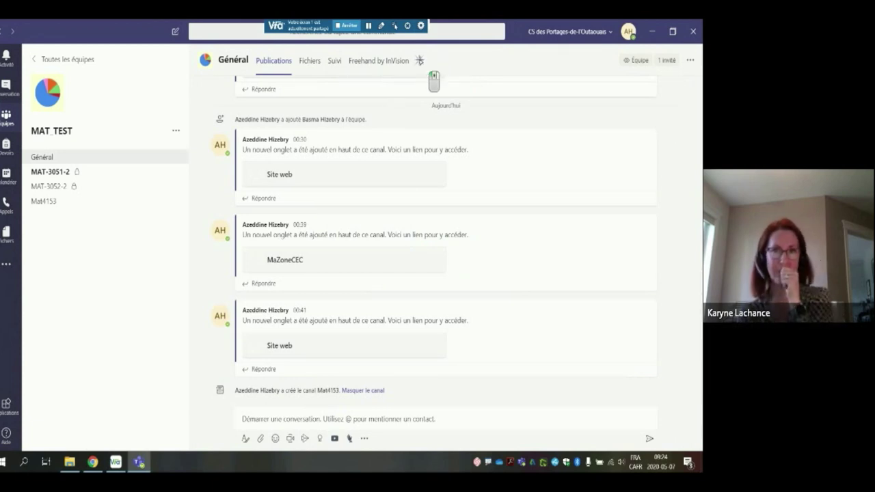
# - Start adding a Site web tab to the Général channel and name it CampusRecit
pyautogui.click(420, 60)
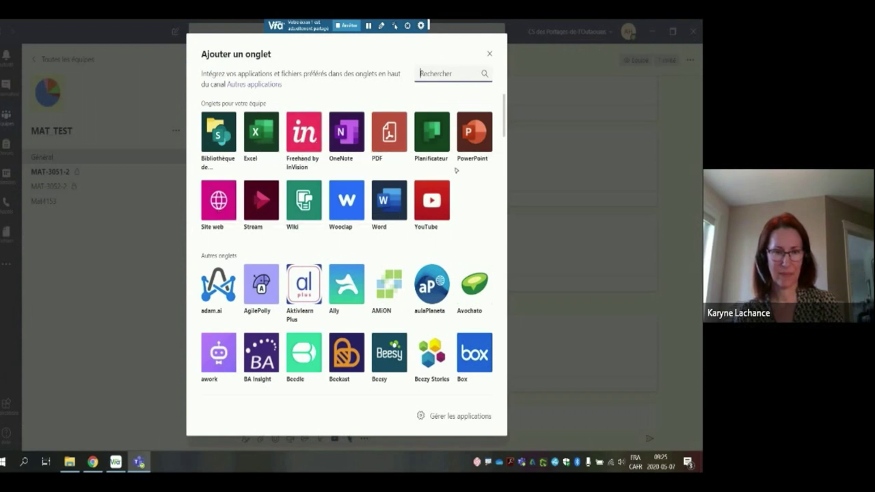
pyautogui.click(227, 210)
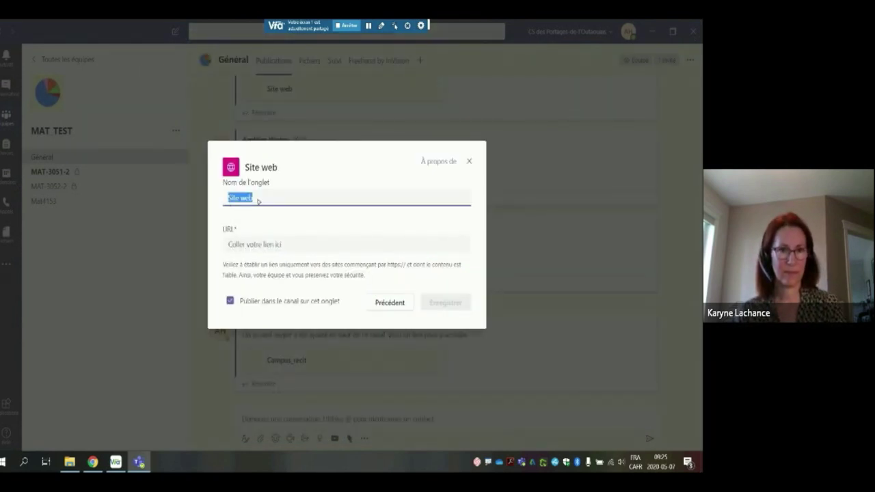
pyautogui.write('Cam')
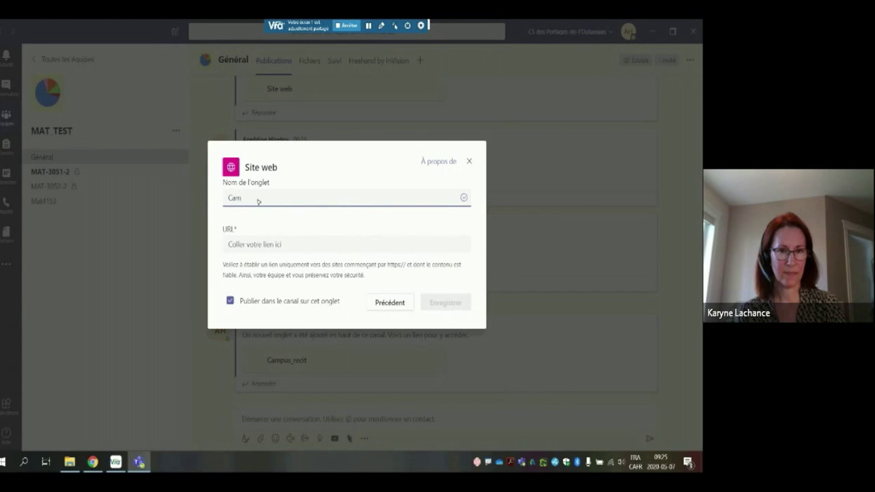
pyautogui.write('pusRéci')
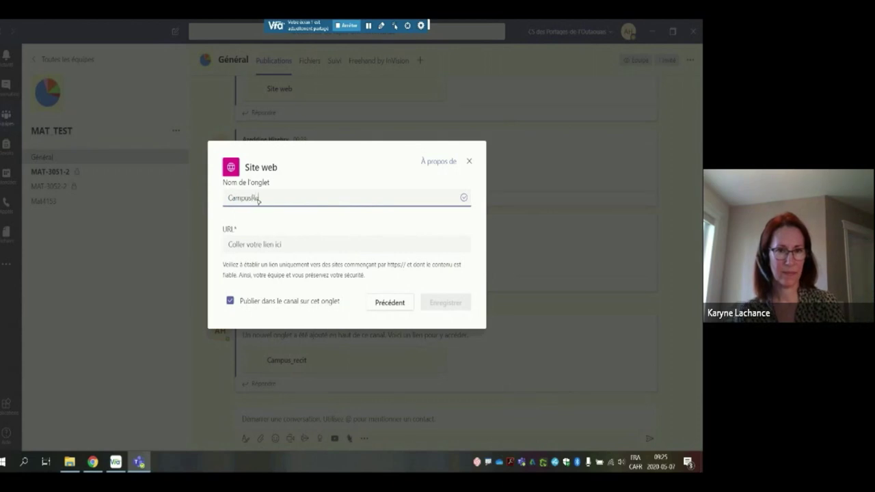
pyautogui.write('t')
pyautogui.click(236, 245)
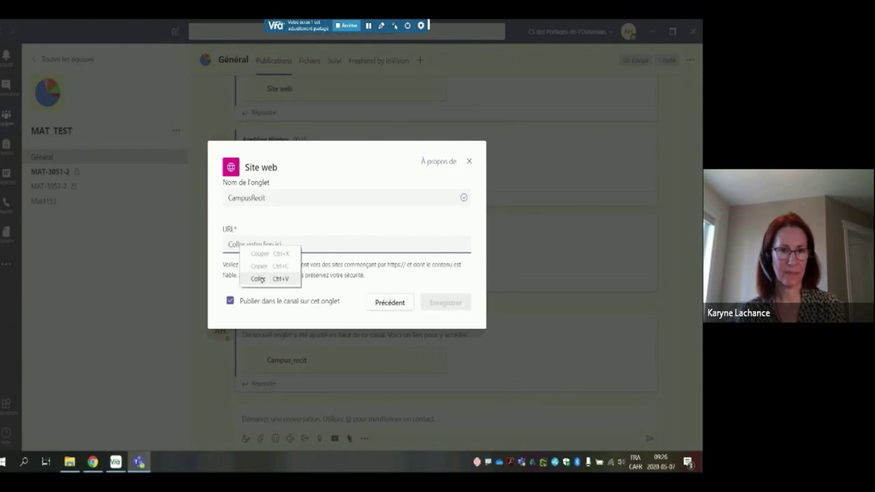
pyautogui.click(260, 278)
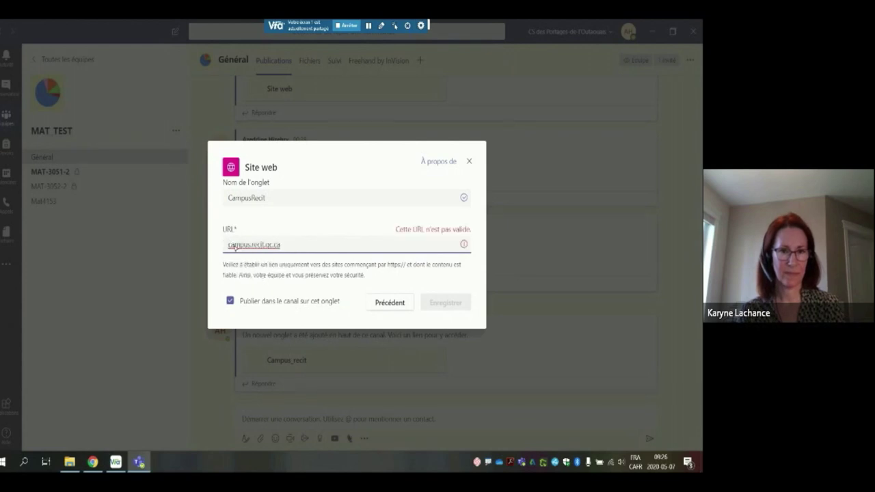
pyautogui.write('ht')
pyautogui.write('t')
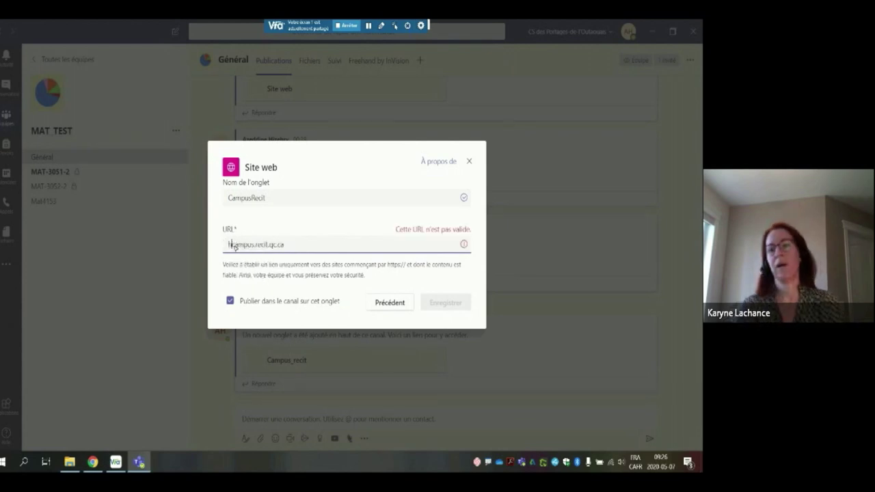
pyautogui.write('ps')
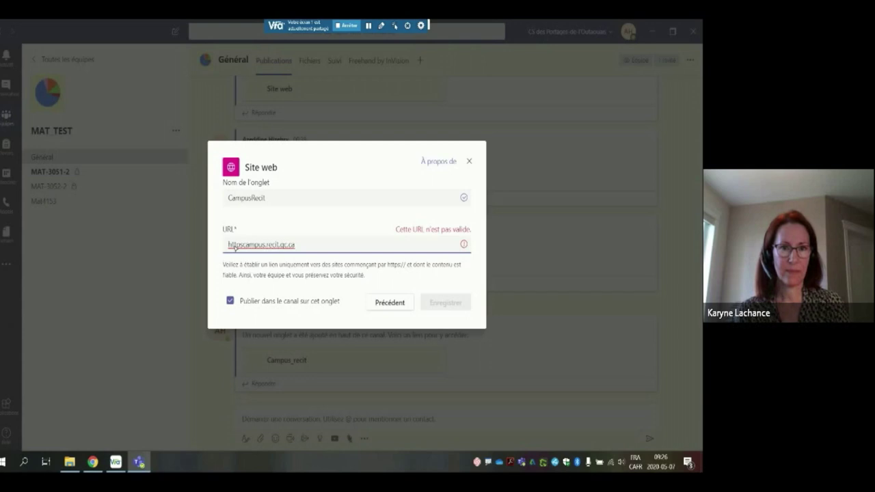
pyautogui.write('://')
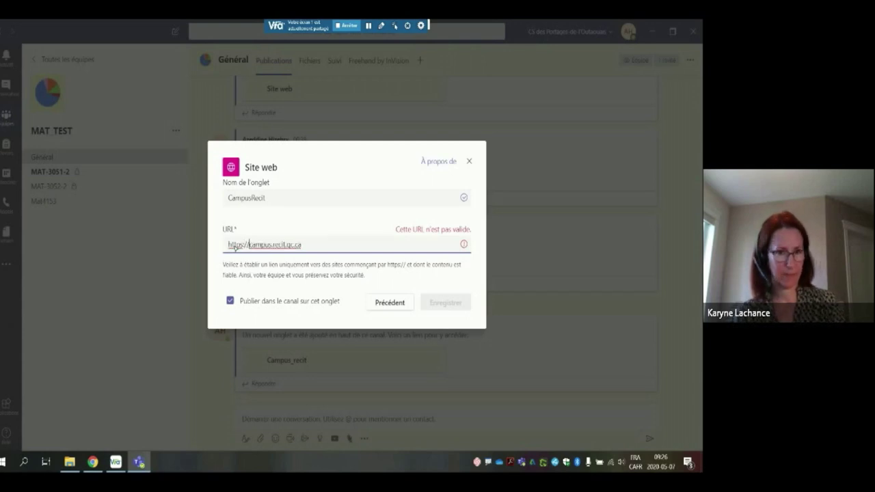
pyautogui.click(454, 305)
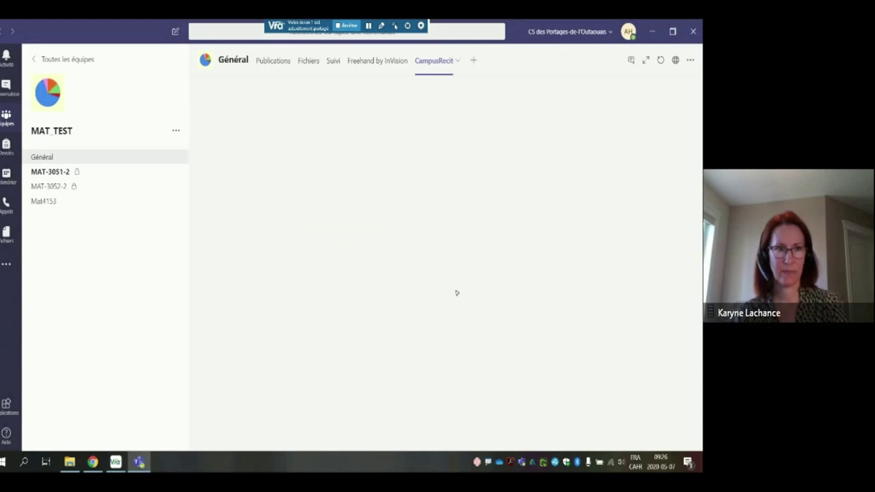
# - Look at the CampusRecit tab's options and page, and show the Général channel's additional options
pyautogui.click(457, 61)
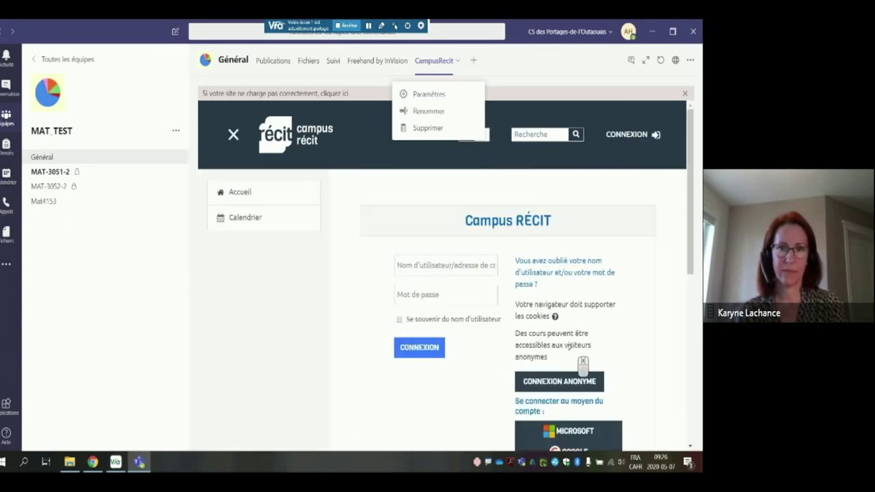
pyautogui.scroll(-1, 580, 365)
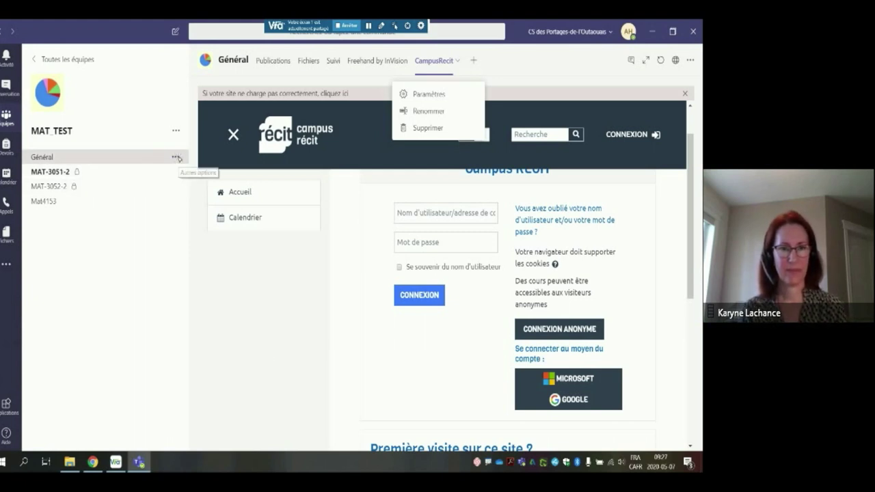
pyautogui.click(176, 157)
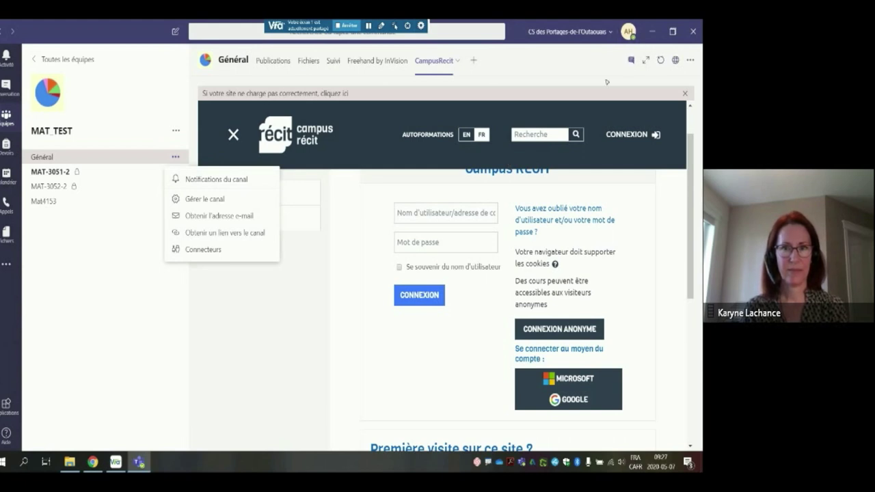
# - Review the account's general and notification settings, and close the settings without changing anything
pyautogui.click(628, 32)
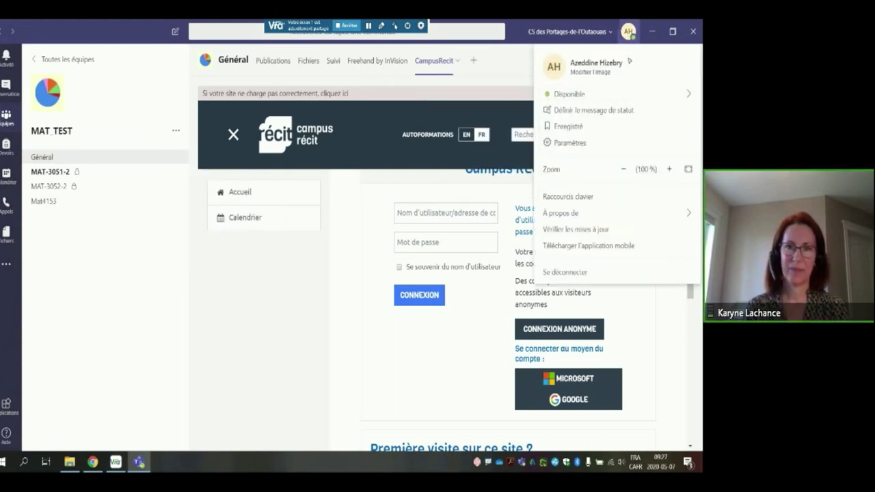
pyautogui.click(569, 143)
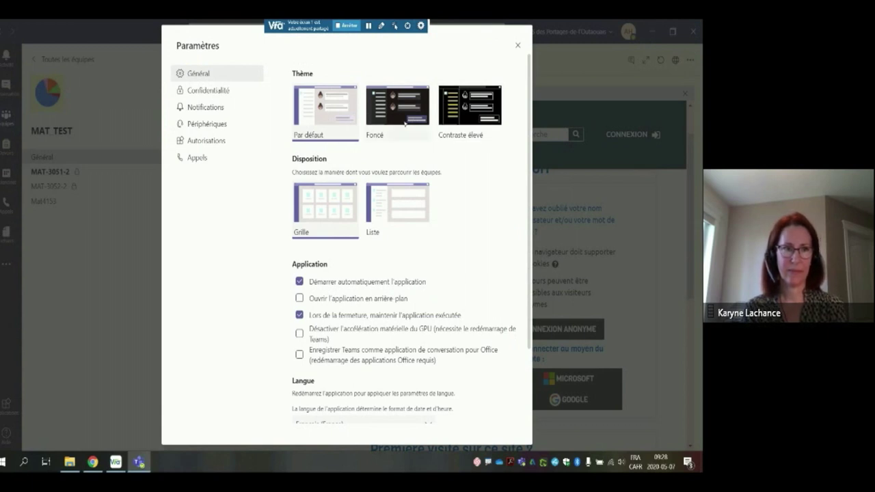
pyautogui.click(206, 108)
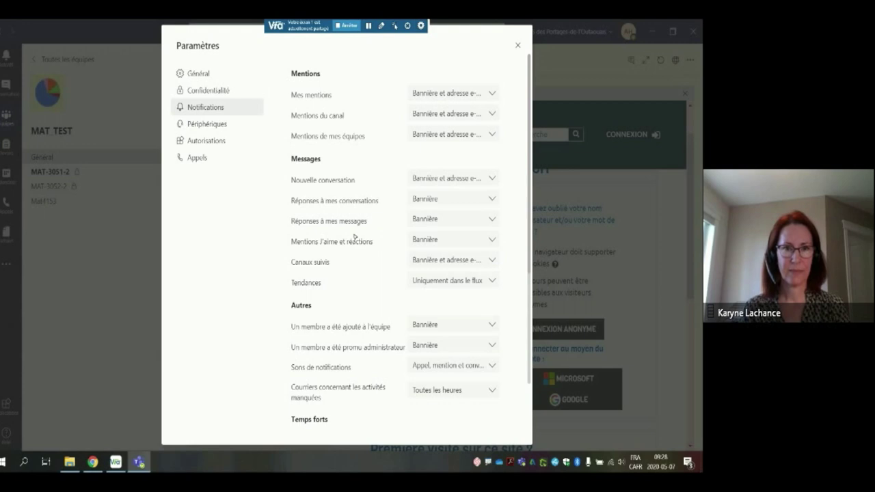
pyautogui.scroll(-3, 355, 250)
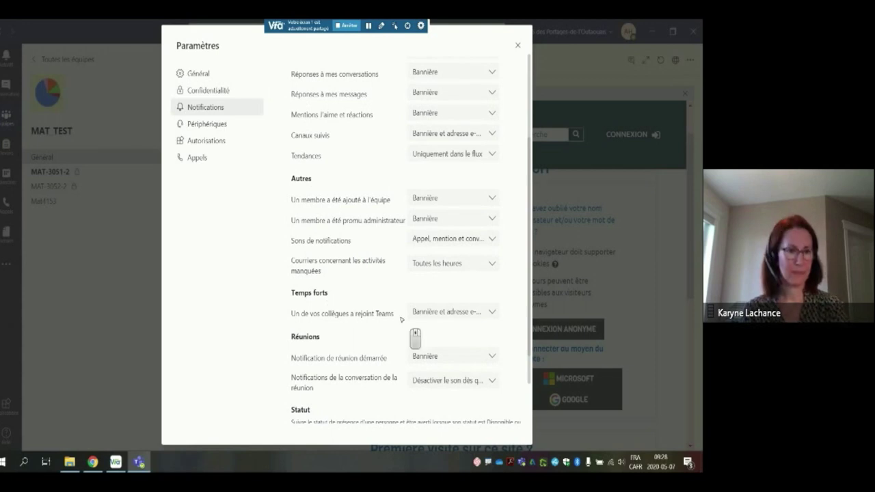
pyautogui.scroll(3, 409, 301)
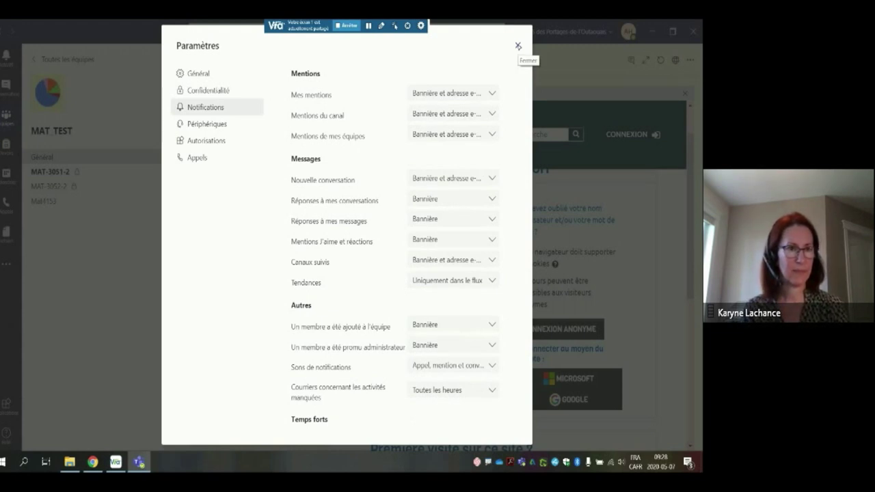
pyautogui.click(518, 45)
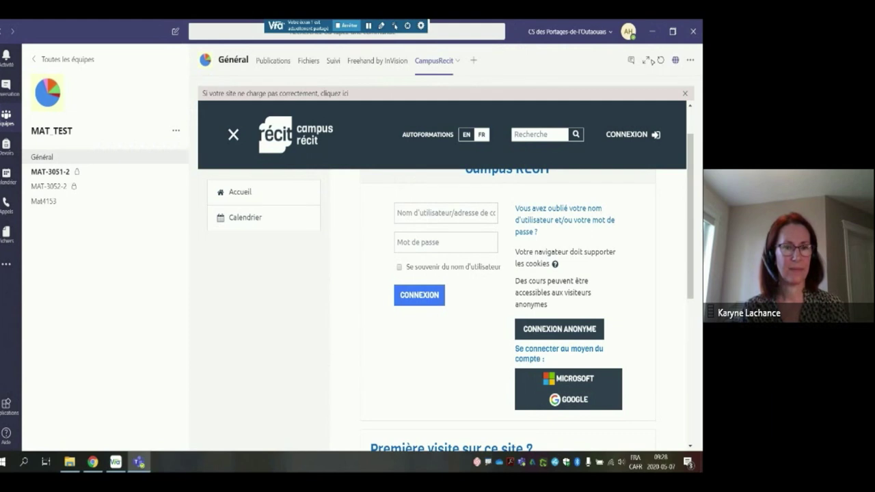
# - Look through the full list of keyboard shortcuts from the account options and close it
pyautogui.click(628, 32)
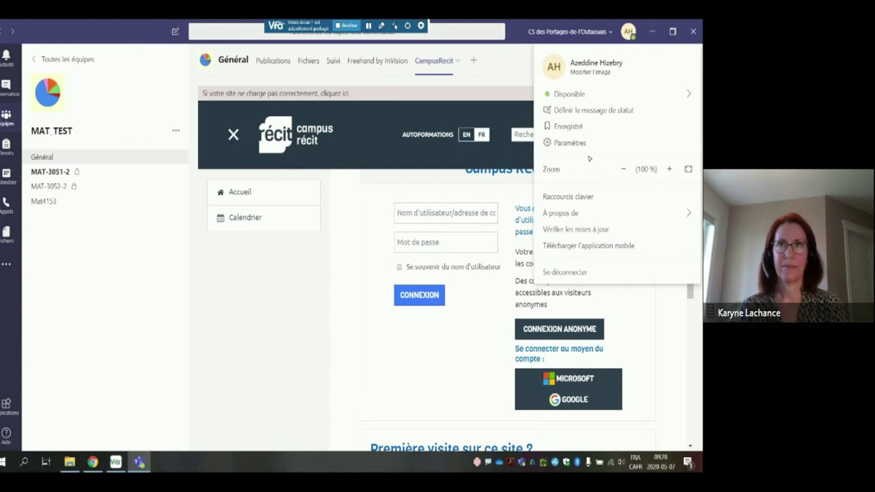
pyautogui.click(584, 197)
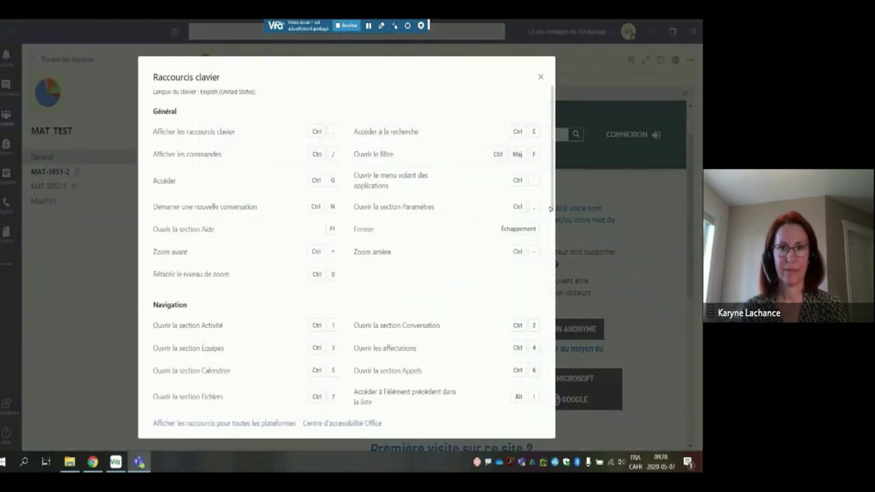
pyautogui.scroll(-5, 333, 205)
pyautogui.scroll(-1, 330, 200)
pyautogui.scroll(-3, 330, 200)
pyautogui.scroll(10, 331, 200)
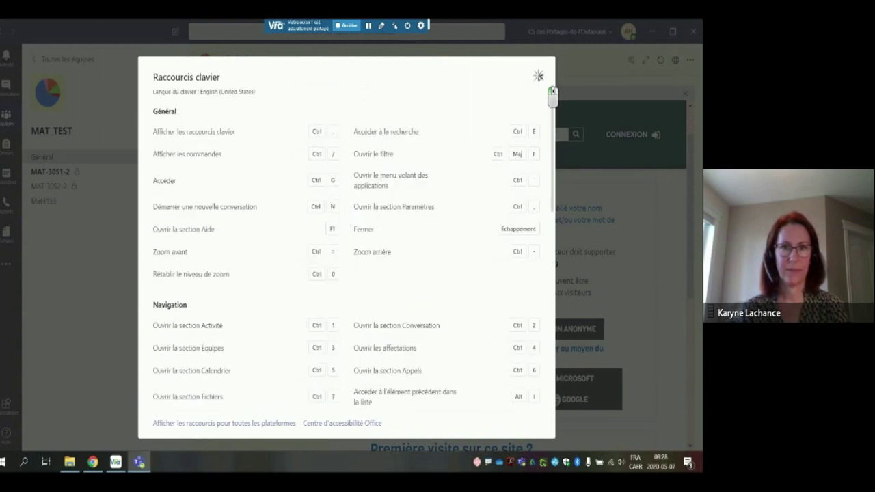
pyautogui.click(540, 77)
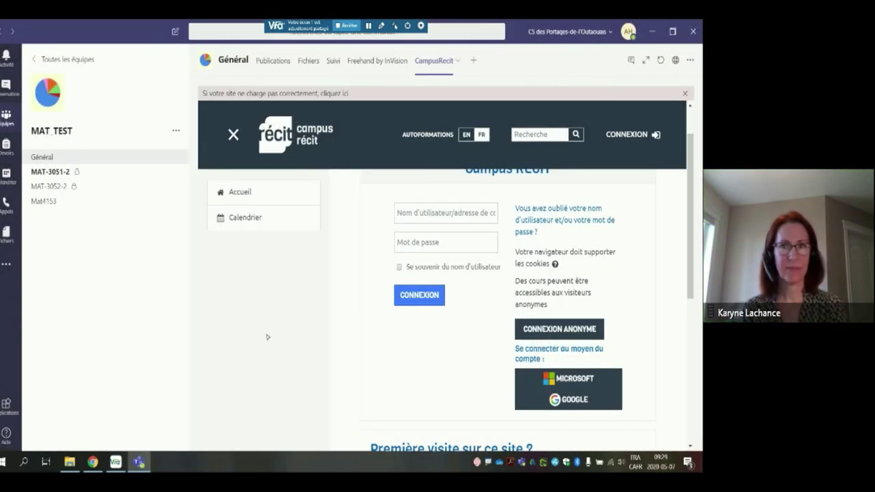
# - View the posts and files of the MAT-3051-2 and MAT-3052-2 channels, ending on the MAT-3052-2 posts
pyautogui.click(50, 172)
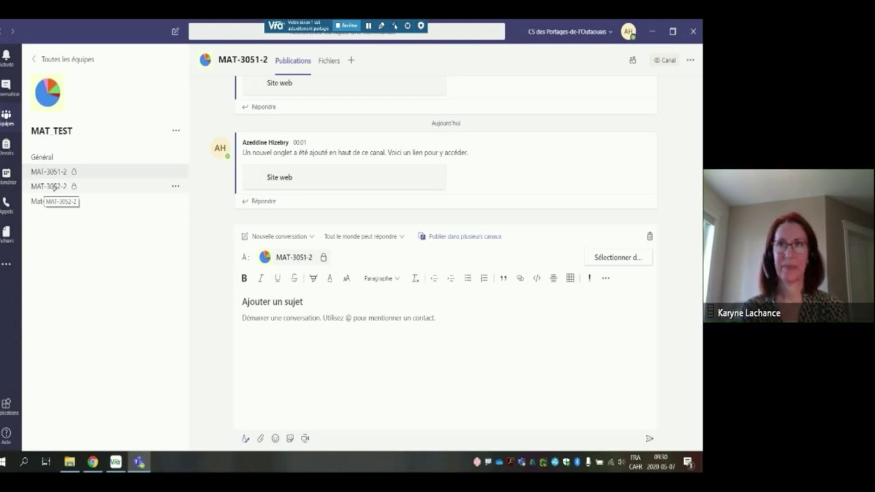
pyautogui.click(54, 187)
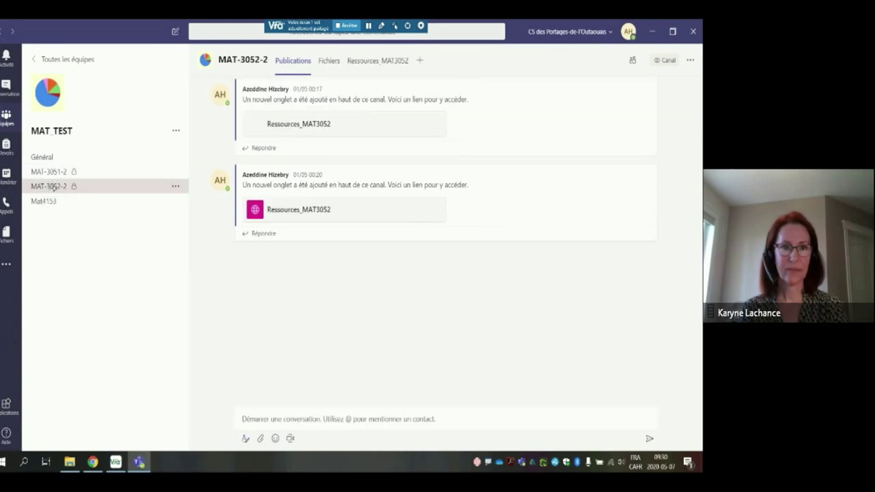
pyautogui.click(59, 173)
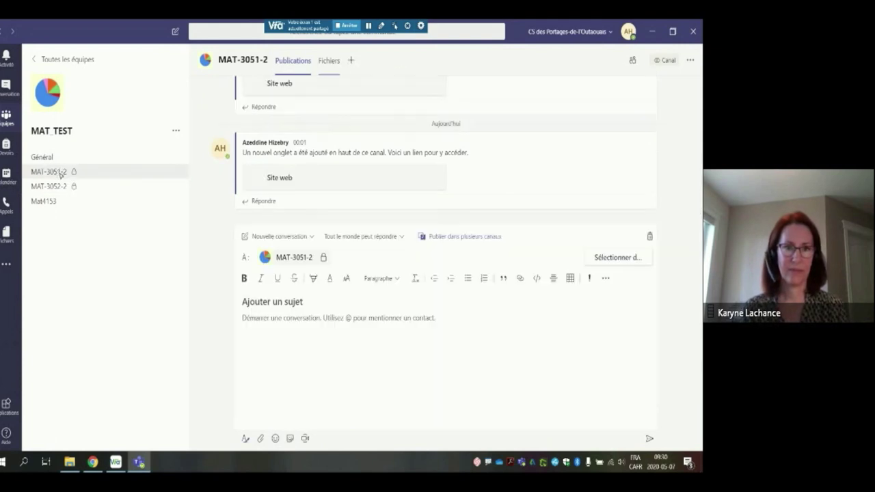
pyautogui.click(329, 62)
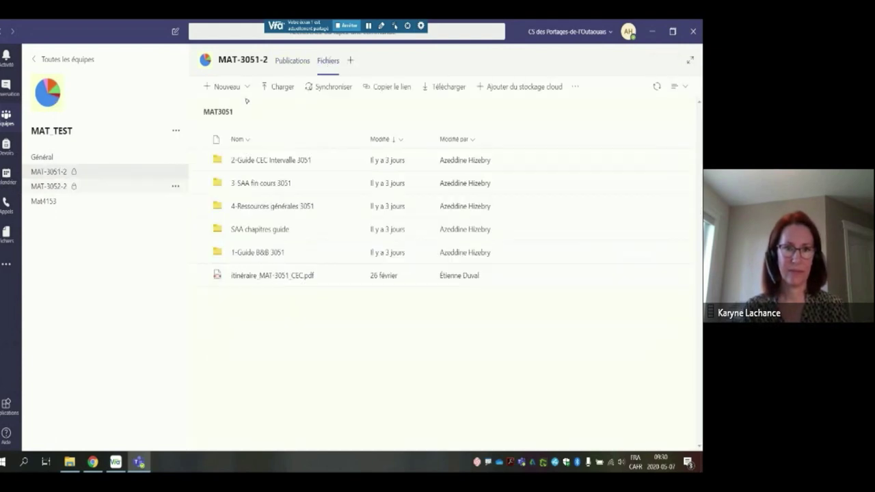
pyautogui.click(52, 187)
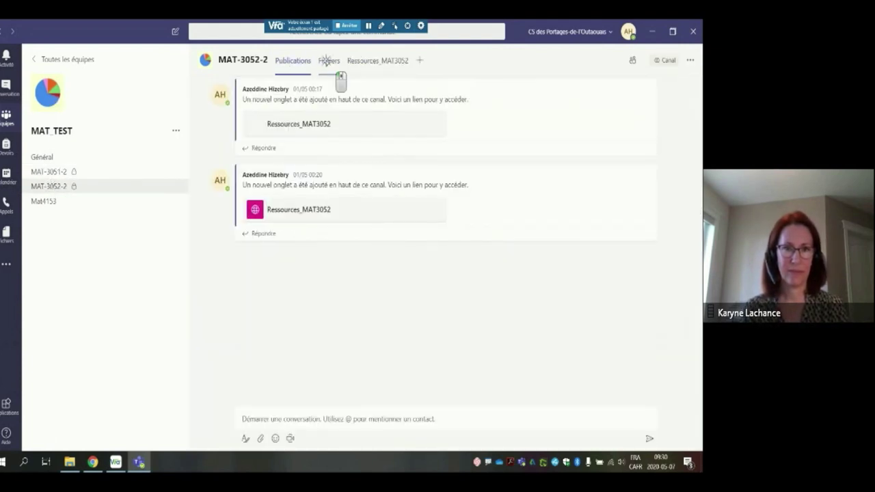
pyautogui.click(328, 61)
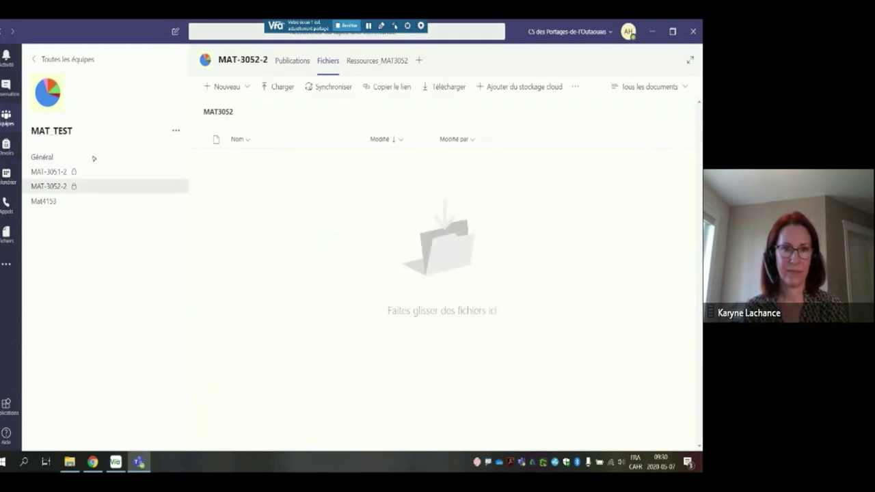
pyautogui.click(293, 62)
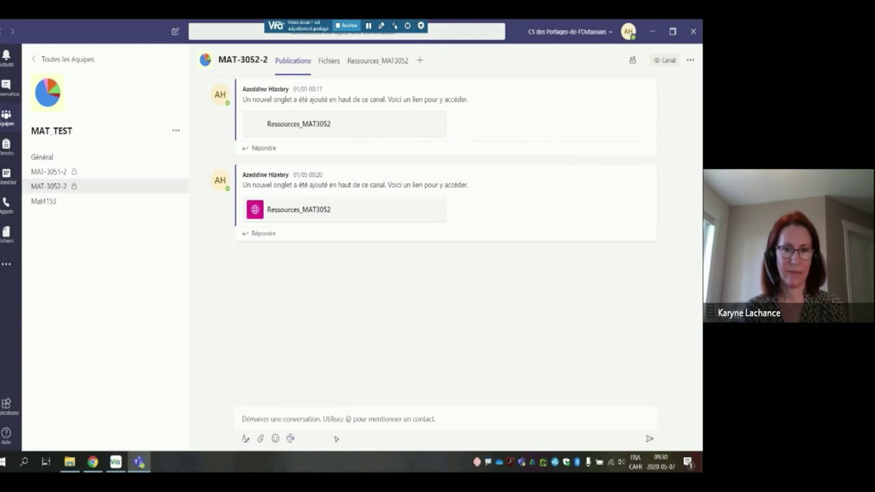
# - Expand the MAT-3052-2 channel's message composer to its formatting view and look at the available conversation types
pyautogui.click(245, 439)
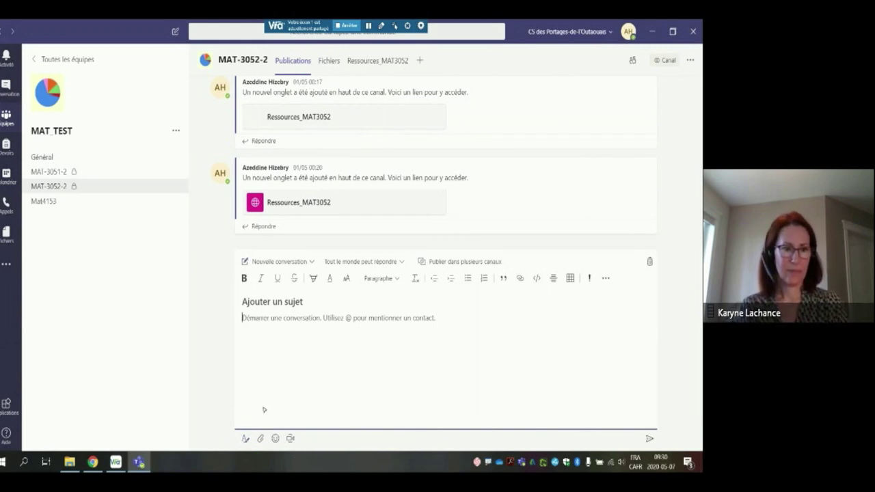
pyautogui.click(311, 262)
pyautogui.click(272, 299)
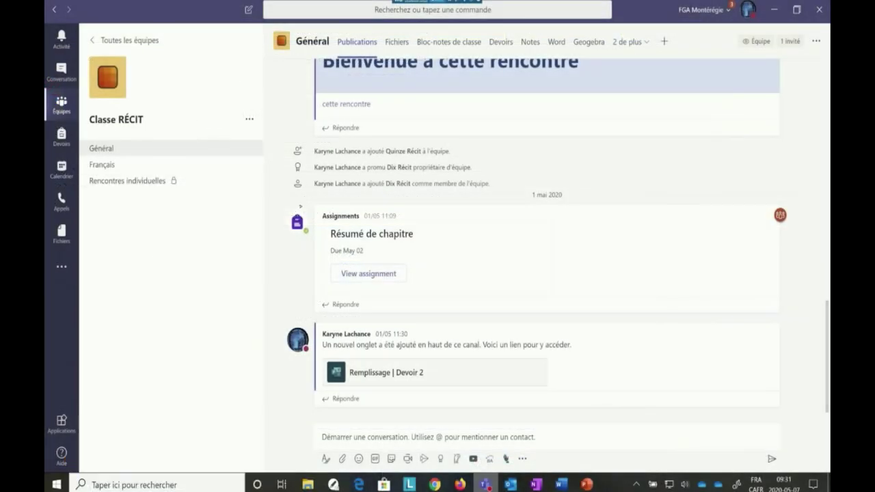
# - Open the Teams help with the /aide command, look through its topics, and return to the Classe RÉCIT team
pyautogui.click(308, 11)
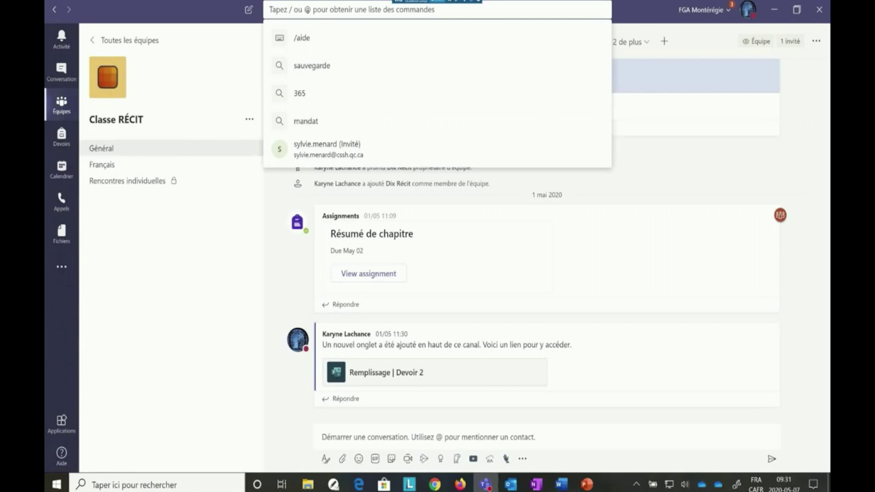
pyautogui.write('/aide')
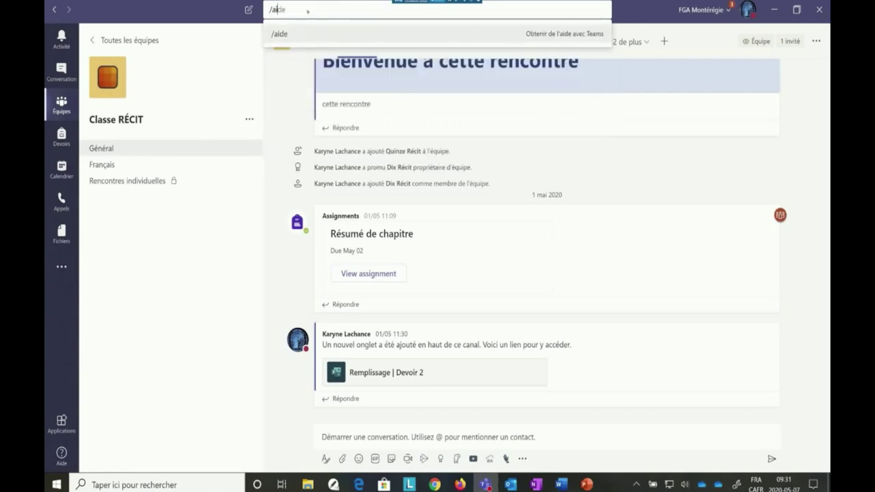
pyautogui.click(305, 30)
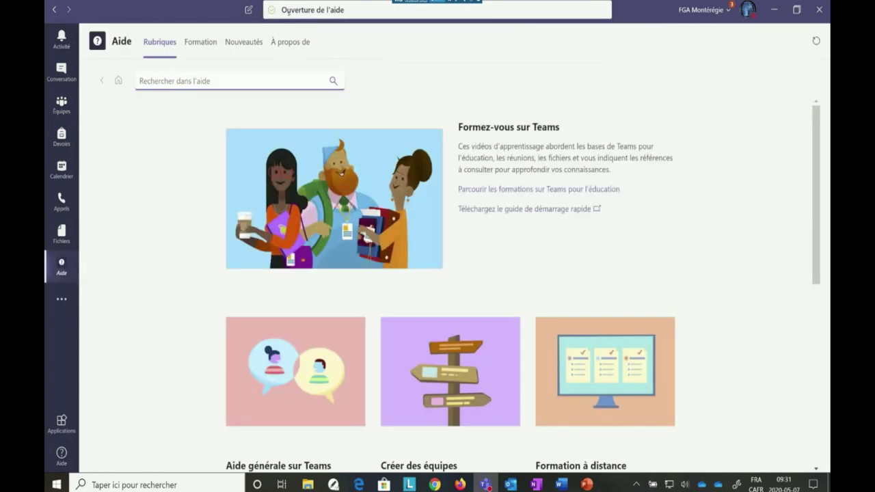
pyautogui.scroll(-4, 704, 246)
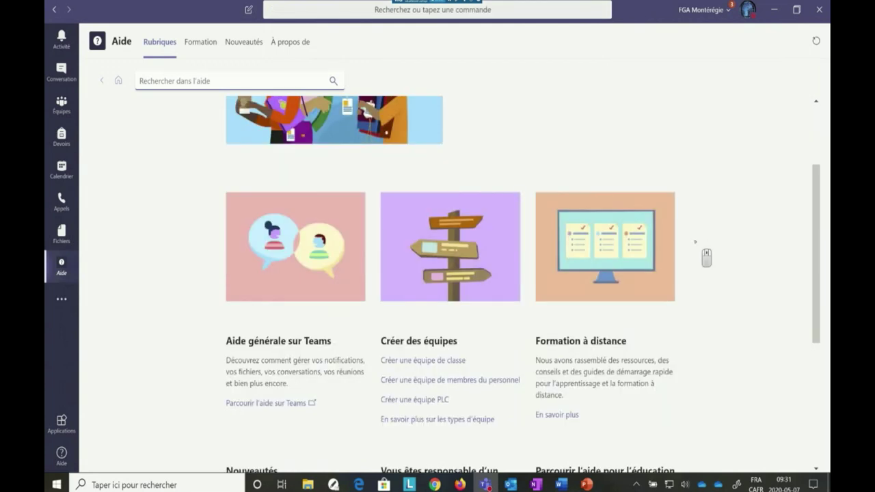
pyautogui.scroll(-2, 695, 241)
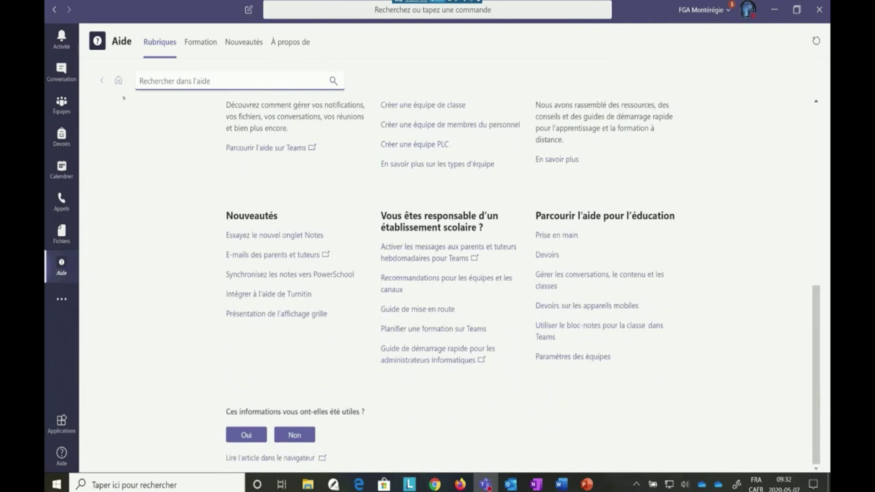
pyautogui.click(62, 106)
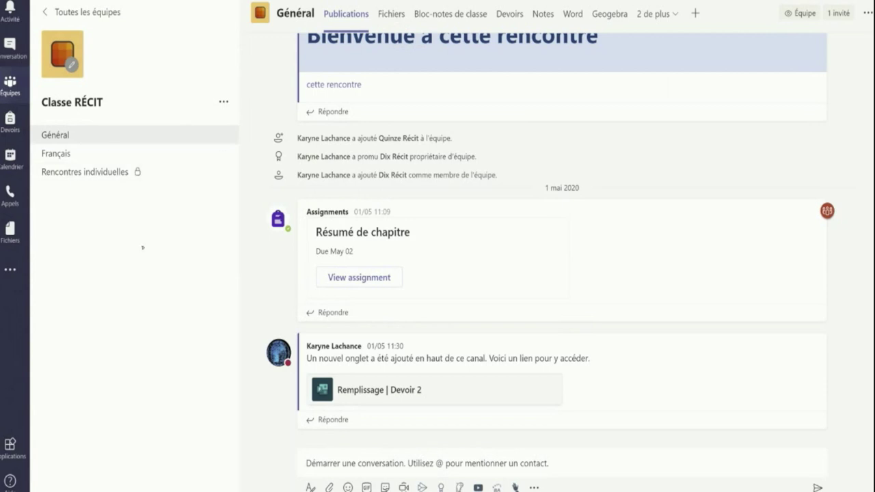
# - View the Général channel's files, look inside the Supports de cours folder, and return to the General folder
pyautogui.click(400, 15)
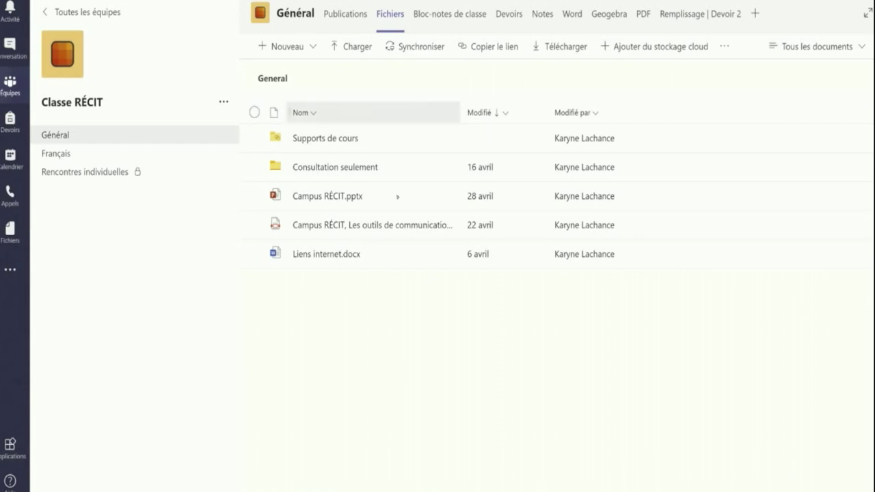
pyautogui.click(332, 138)
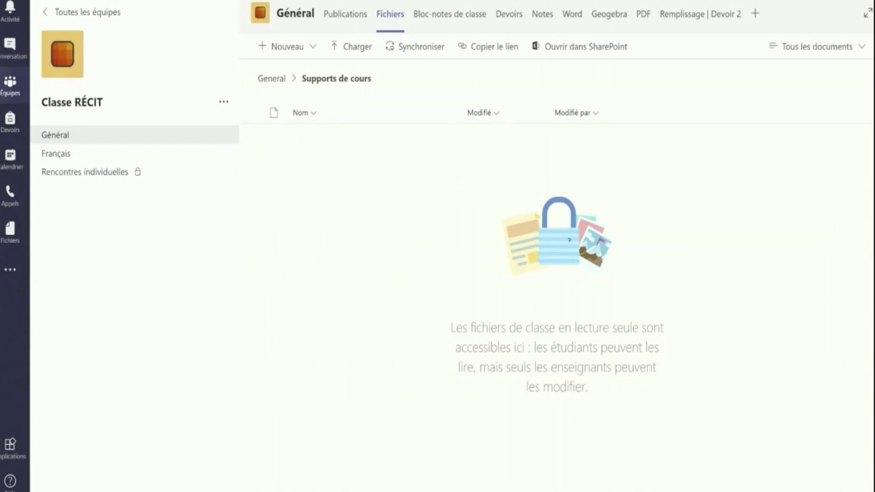
pyautogui.click(272, 80)
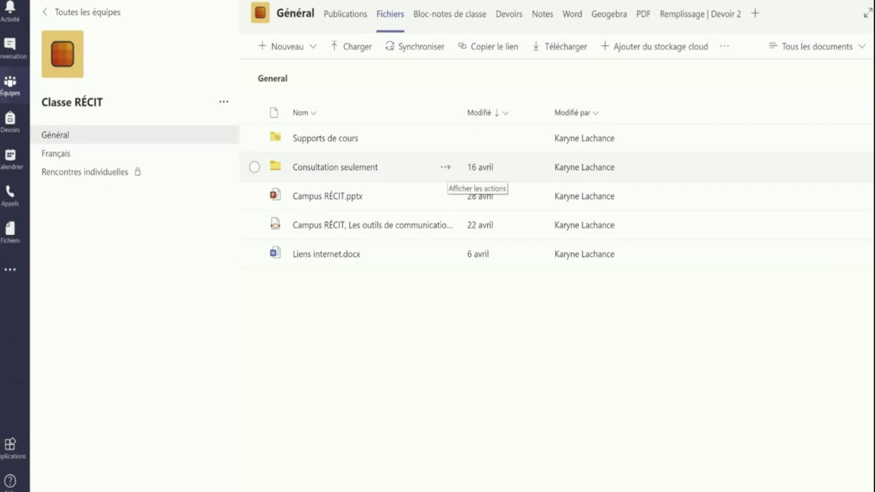
# - Open the Consultation seulement folder in SharePoint and go up to the General folder
pyautogui.click(445, 167)
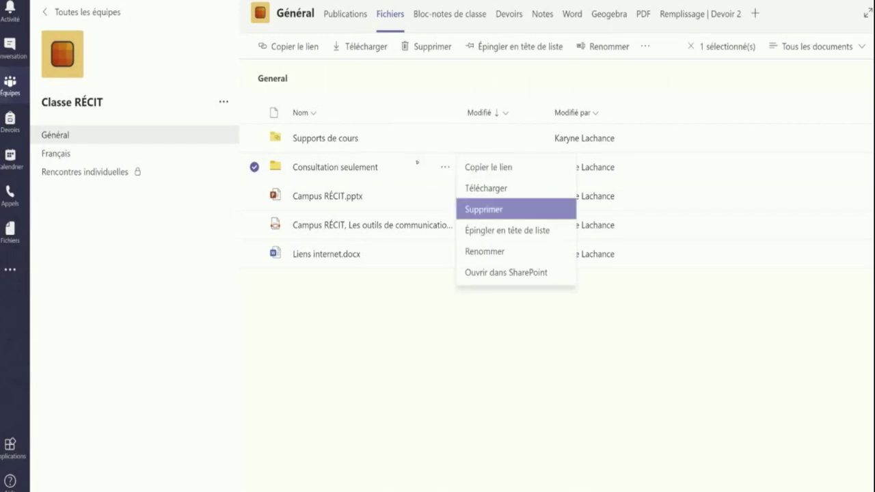
pyautogui.click(646, 45)
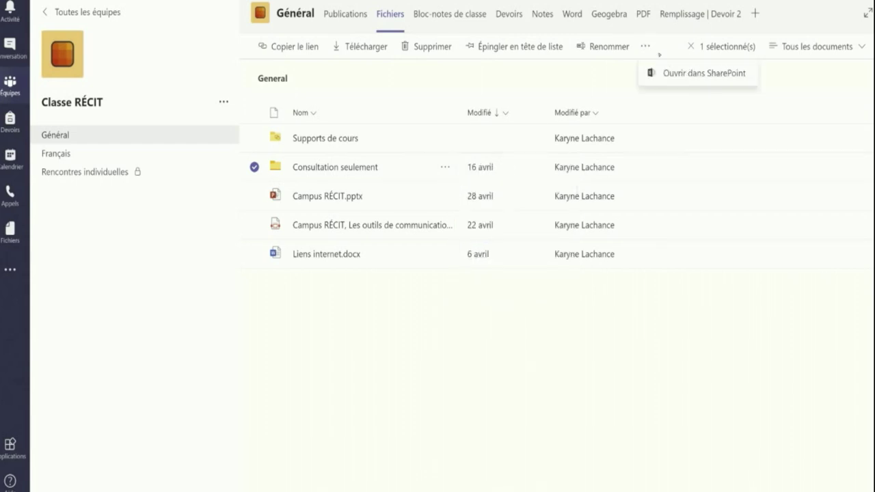
pyautogui.press('Down')
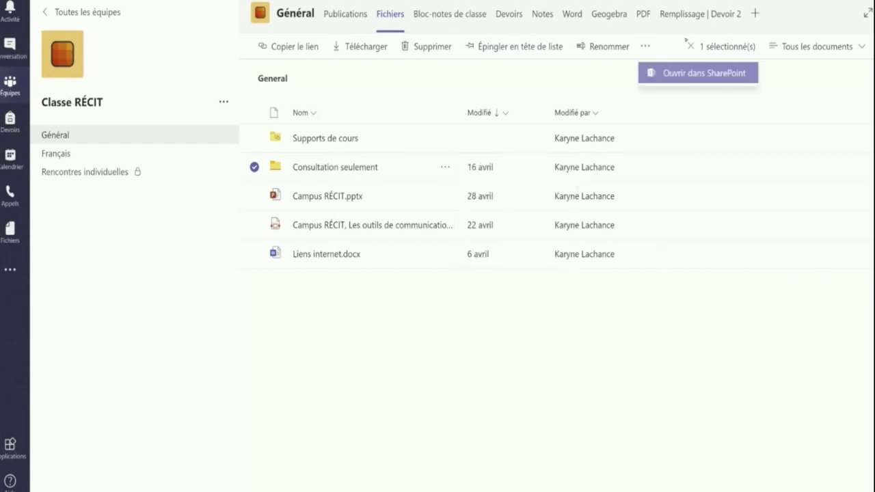
pyautogui.click(648, 80)
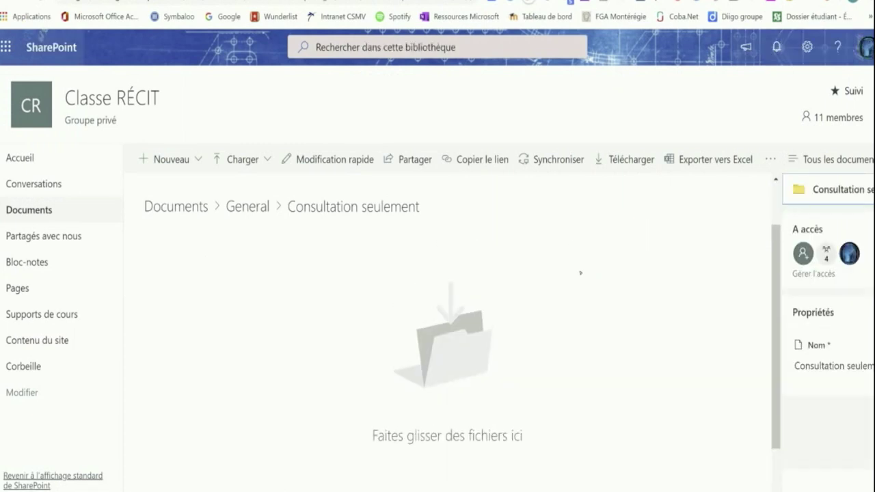
pyautogui.click(251, 207)
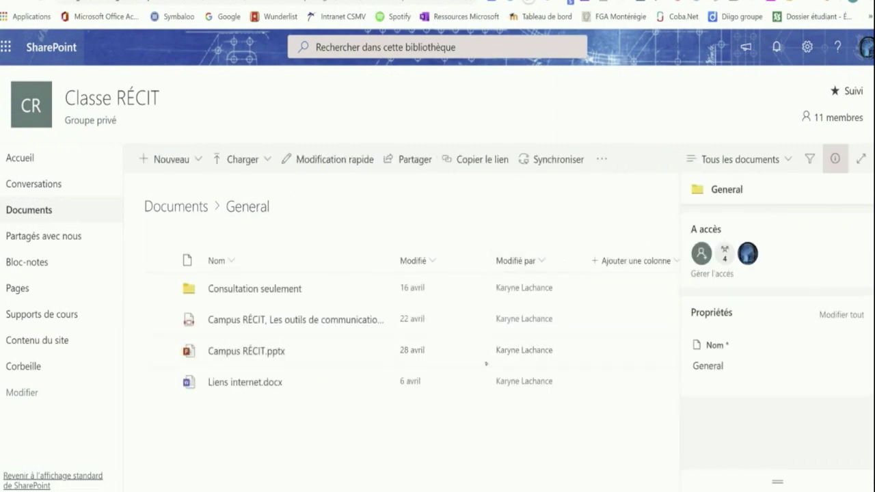
# - Select Liens internet.docx in the General folder, look through its details, and open its access management
pyautogui.click(159, 382)
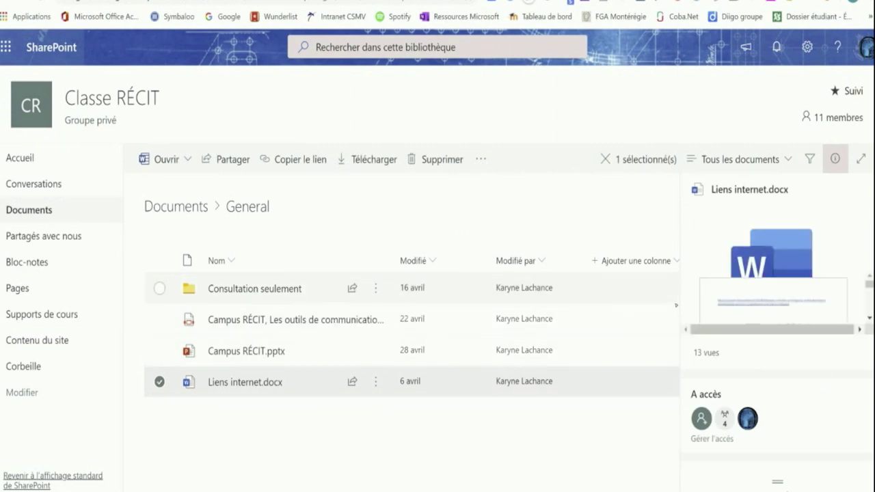
pyautogui.scroll(-1, 817, 383)
pyautogui.scroll(-4, 813, 379)
pyautogui.scroll(3, 814, 380)
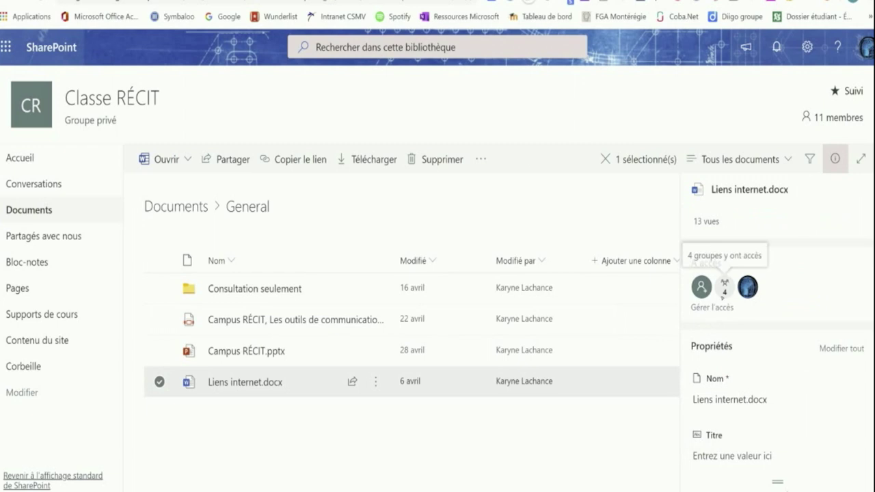
pyautogui.click(736, 306)
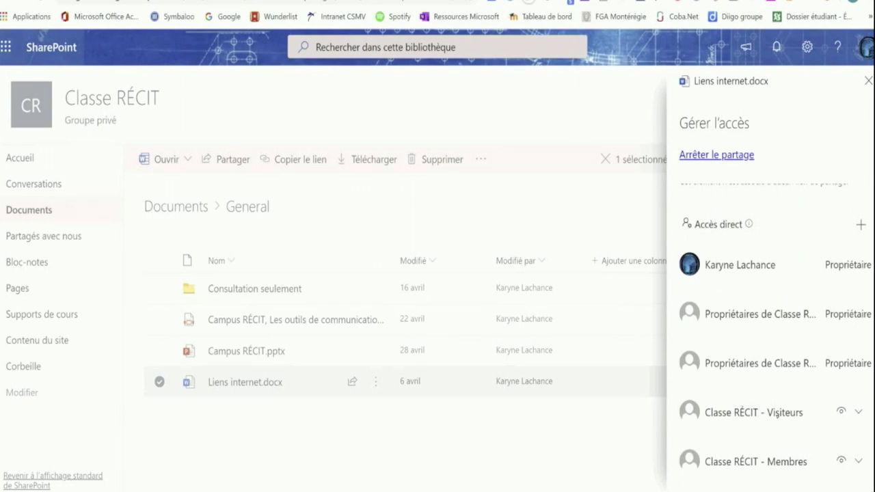
# - Set Classe RÉCIT - Visiteurs to Peut modifier, restore Consultation possible, and open the permission choices for Classe RÉCIT - Membres
pyautogui.click(858, 412)
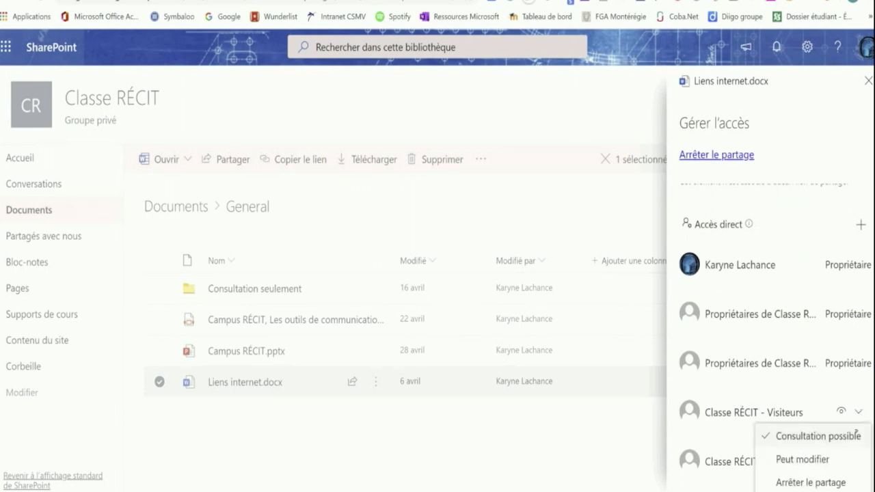
pyautogui.click(820, 460)
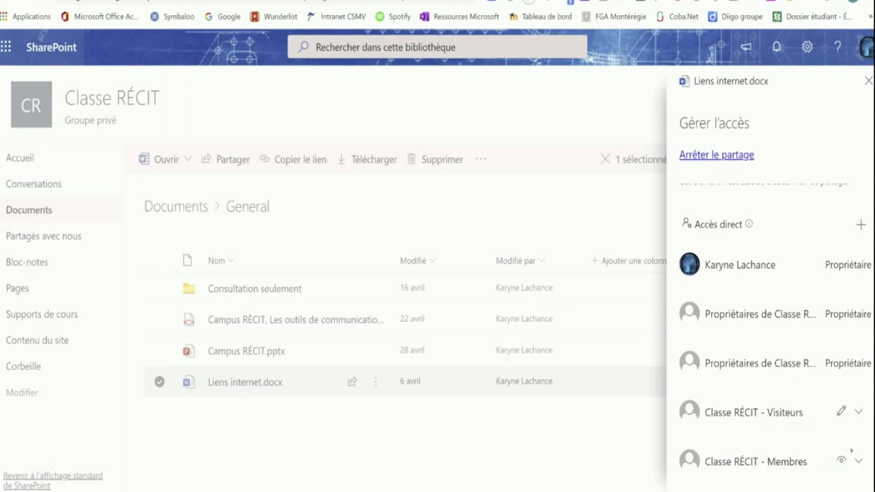
pyautogui.click(859, 412)
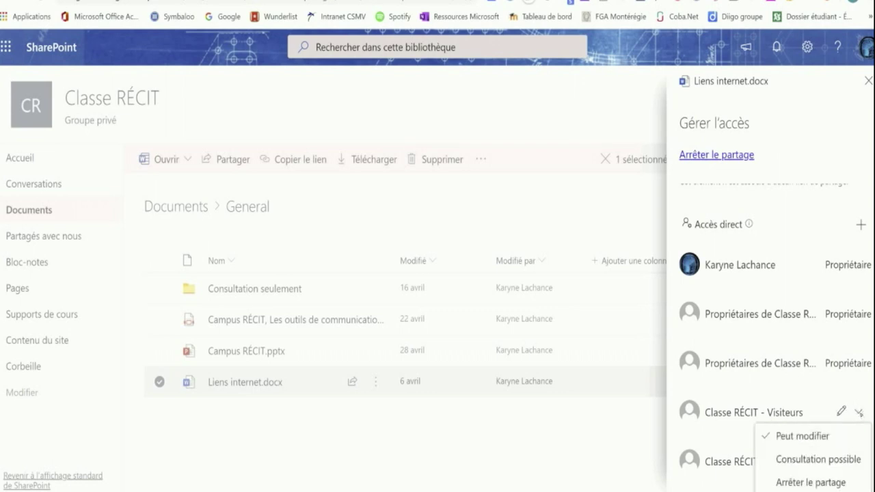
pyautogui.click(830, 458)
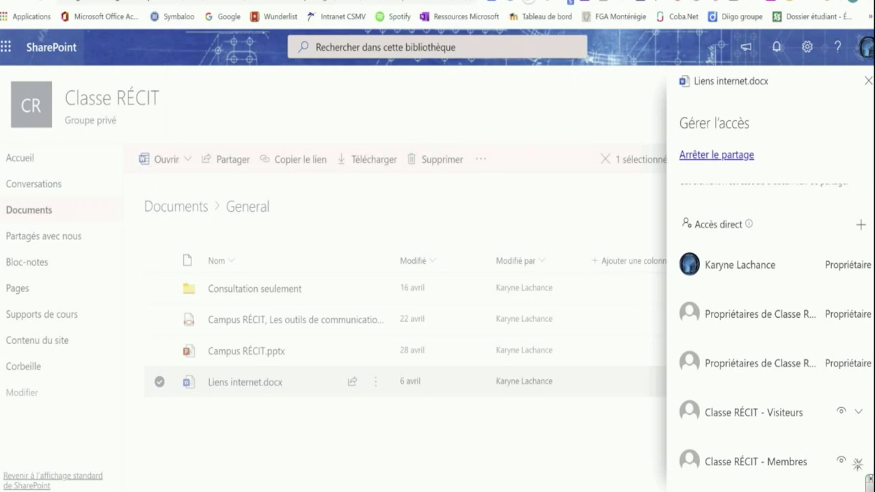
pyautogui.click(859, 461)
pyautogui.click(786, 414)
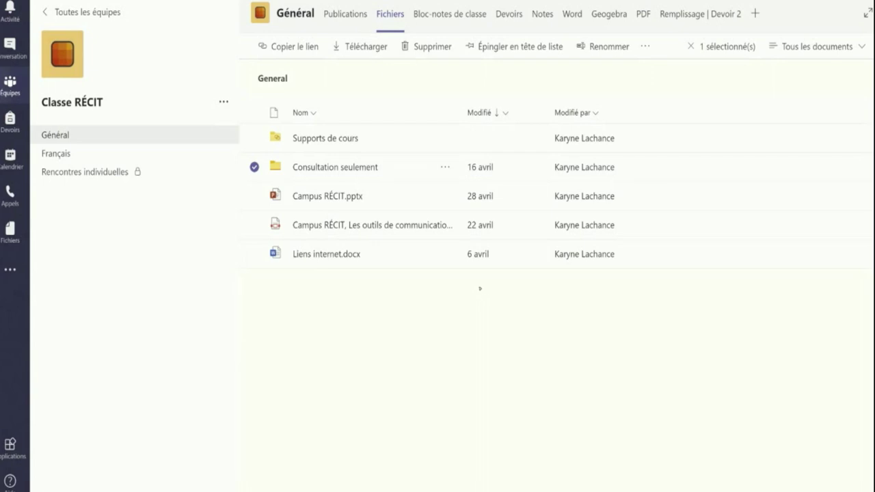
# - Deselect the folder in the Teams files, create a new Affectation in Devoirs, and show its title and instructions fields
pyautogui.click(380, 320)
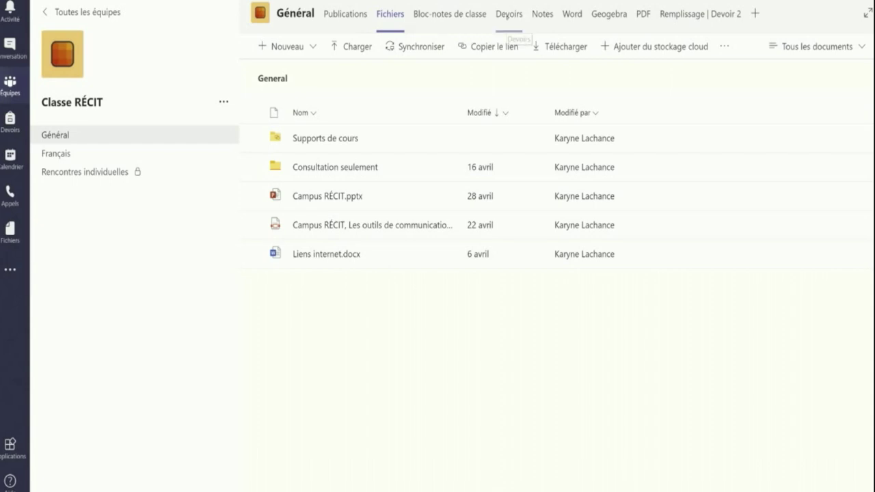
pyautogui.click(514, 13)
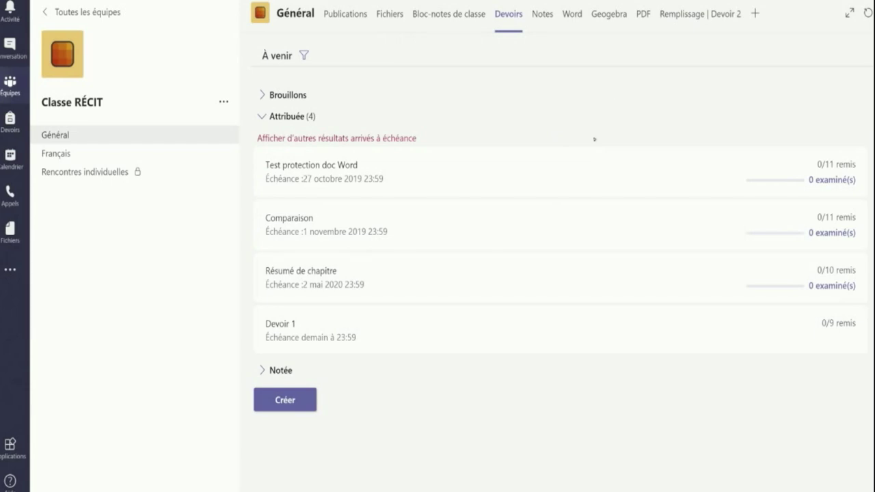
pyautogui.click(283, 401)
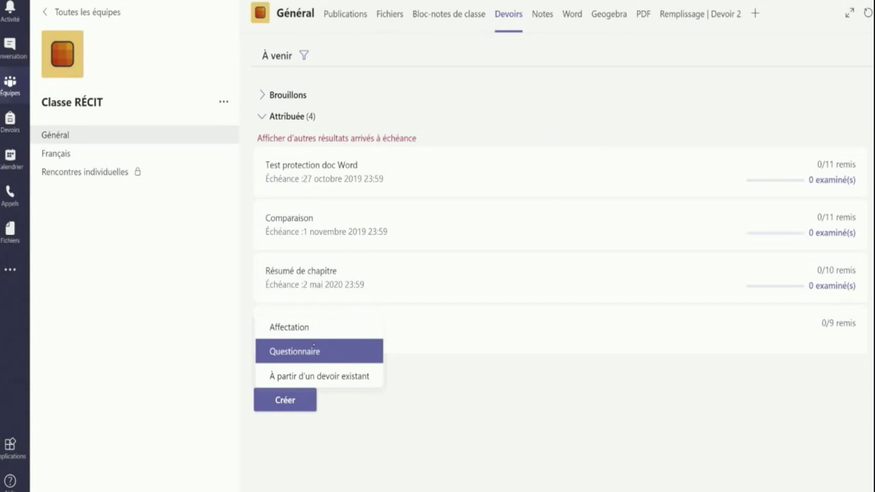
pyautogui.click(321, 376)
pyautogui.click(296, 324)
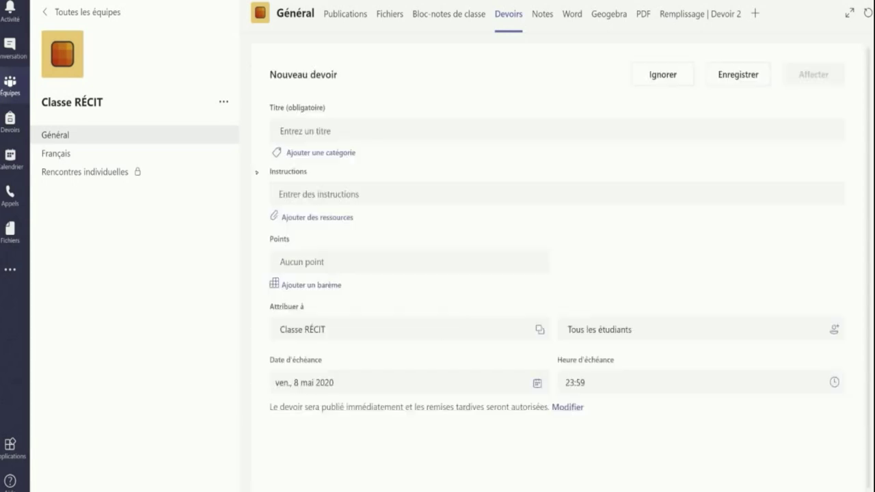
pyautogui.click(340, 130)
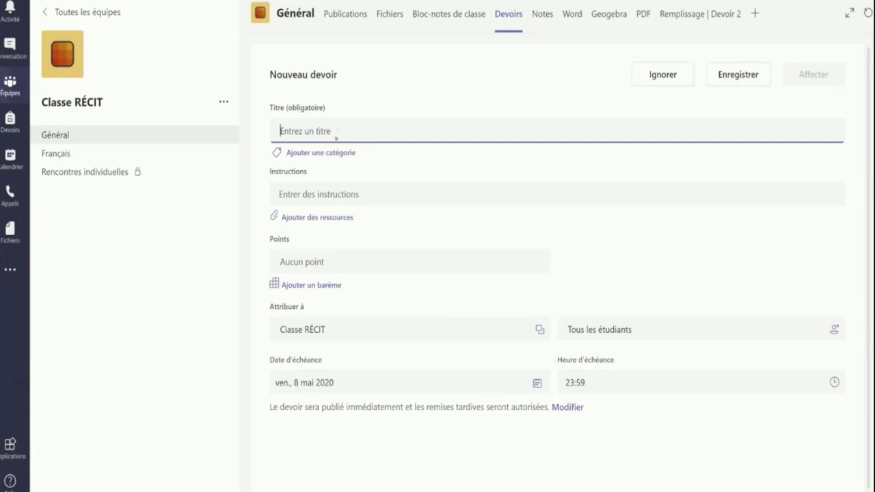
pyautogui.click(369, 198)
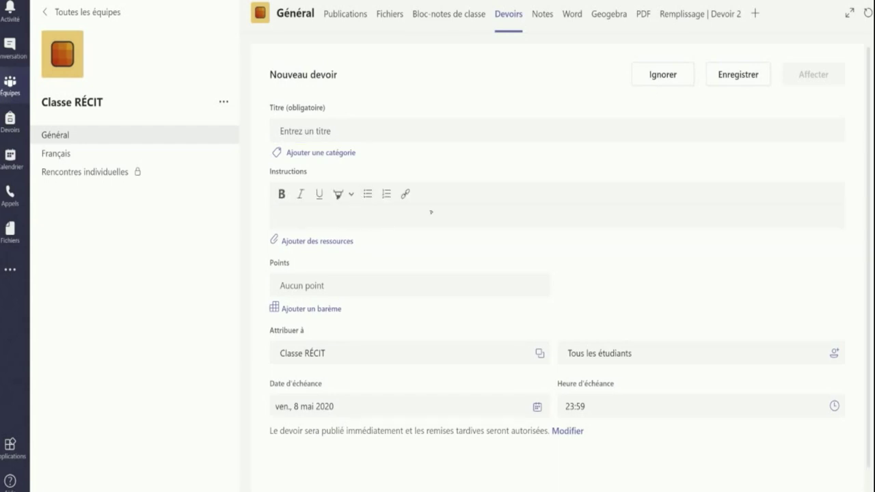
# - Attach Test QR4Office.docx from OneDrive as a resource of the new assignment
pyautogui.click(318, 241)
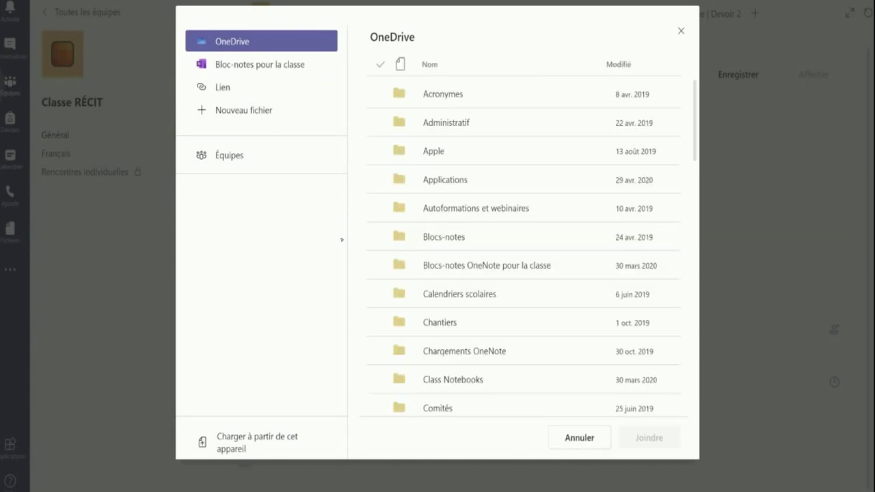
pyautogui.scroll(-15, 502, 221)
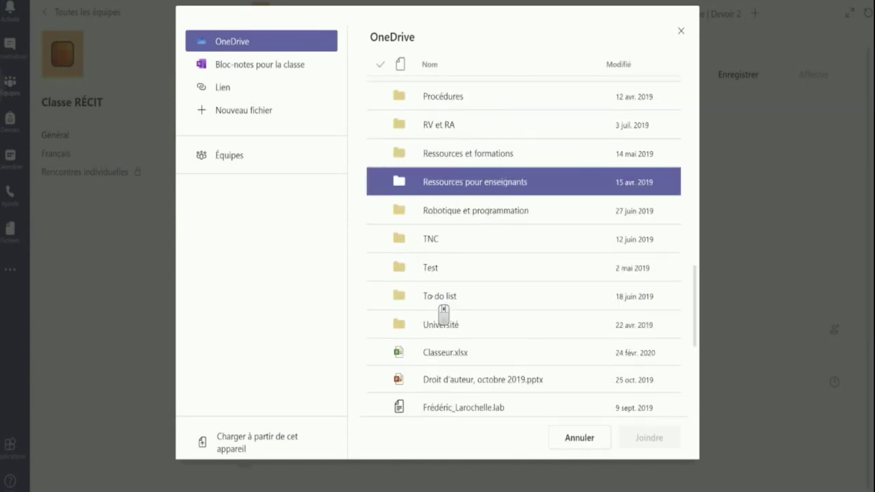
pyautogui.click(447, 403)
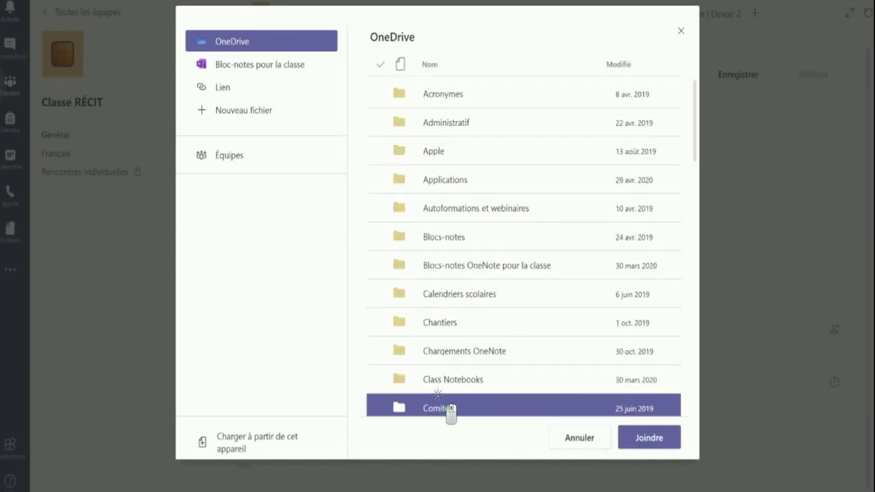
pyautogui.click(657, 452)
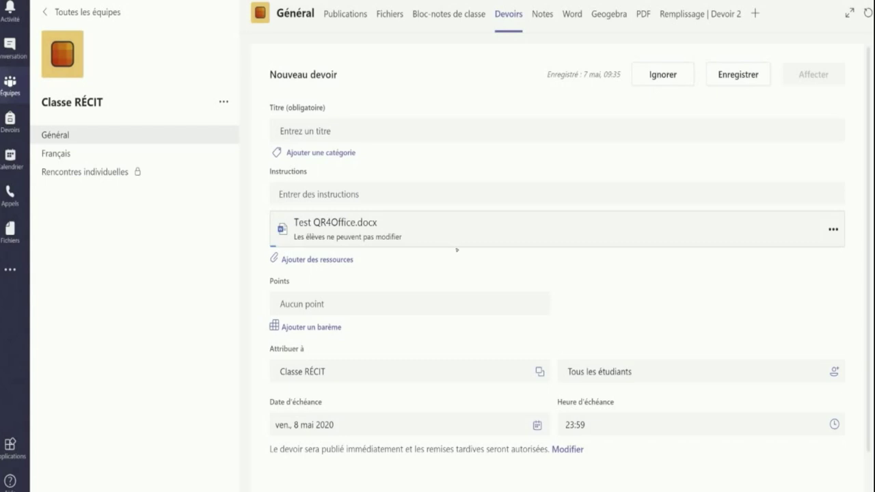
# - Let students edit their own copy of Test QR4Office.docx and set the assignment's points to 20
pyautogui.click(833, 230)
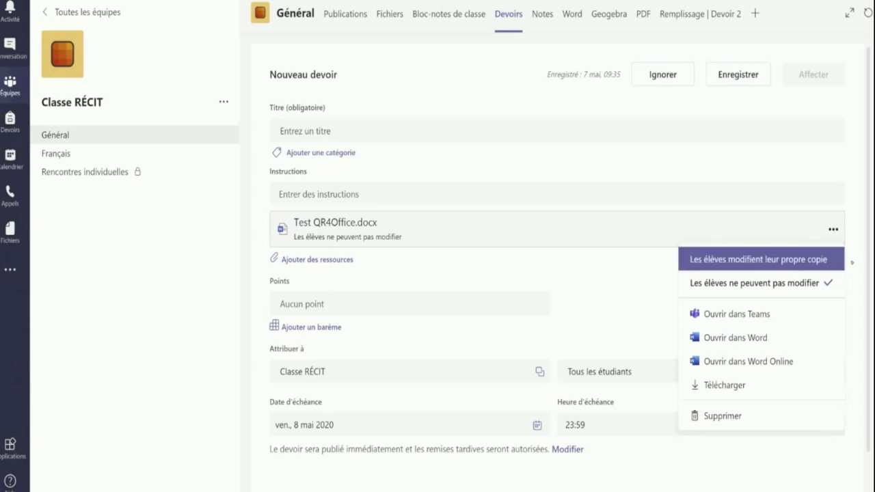
pyautogui.click(831, 259)
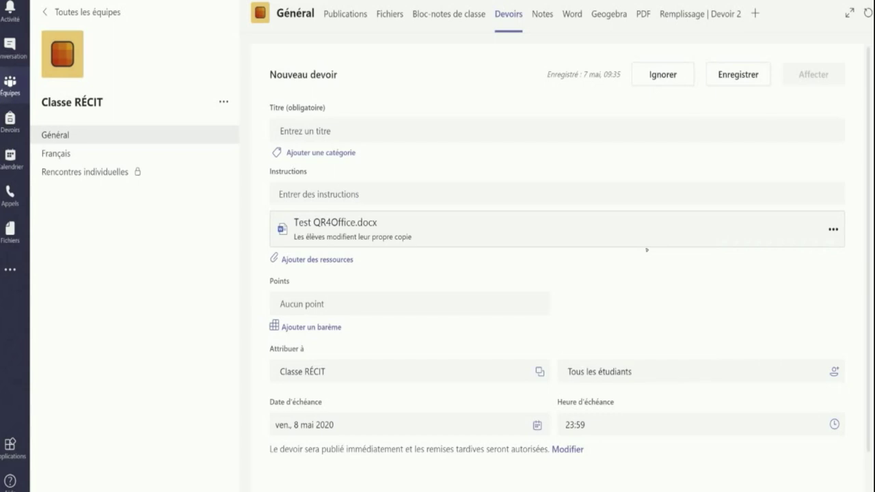
pyautogui.click(301, 305)
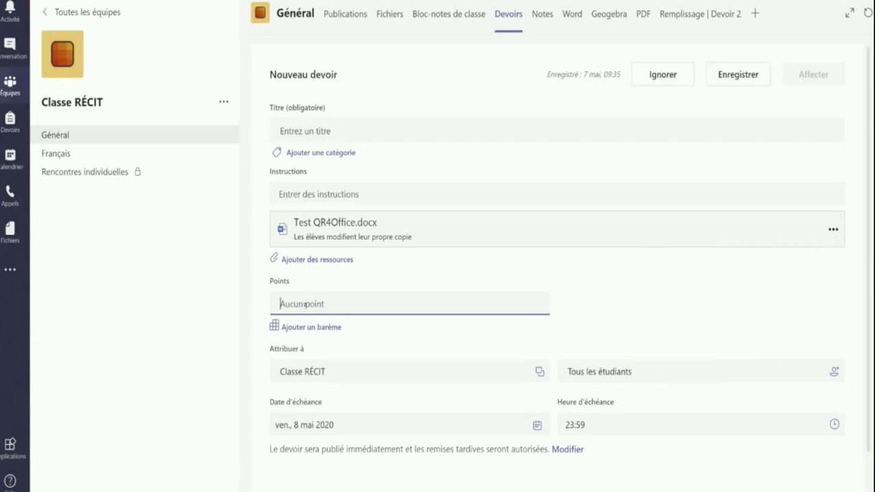
pyautogui.write('20')
pyautogui.click(590, 298)
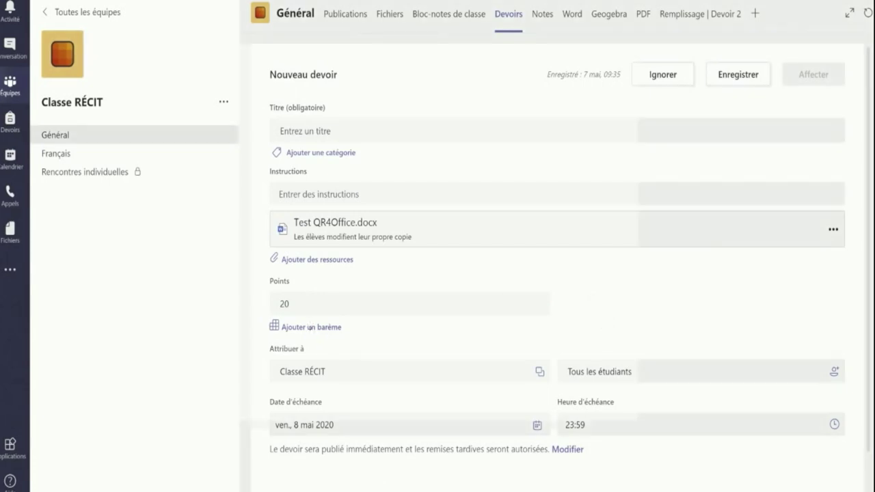
# - Start a new barème for the assignment with points enabled, look over its criteria grid, and discard it
pyautogui.click(311, 327)
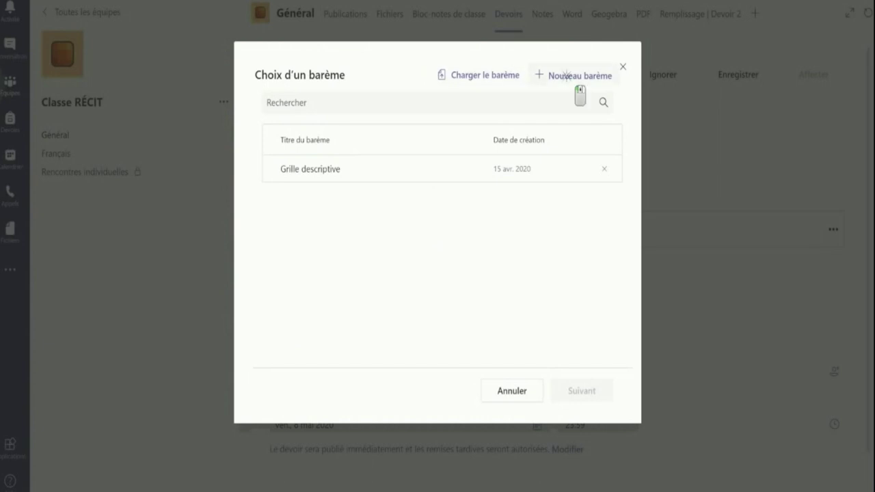
pyautogui.click(570, 77)
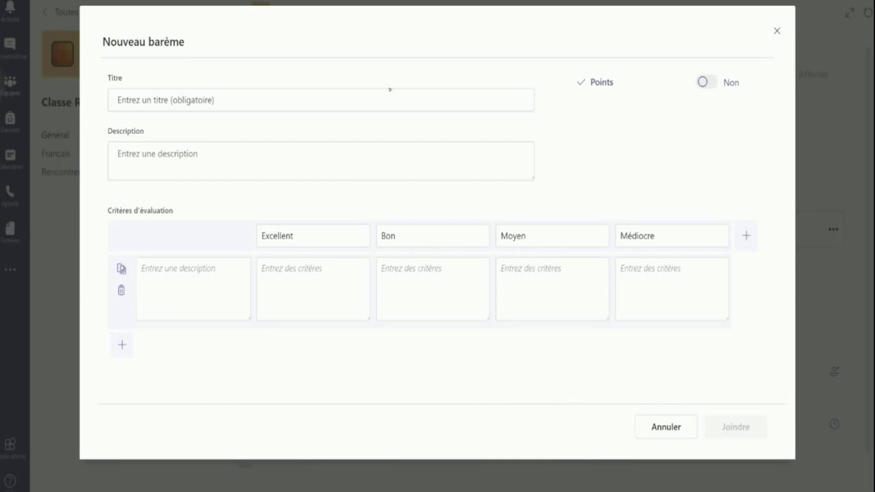
pyautogui.click(707, 82)
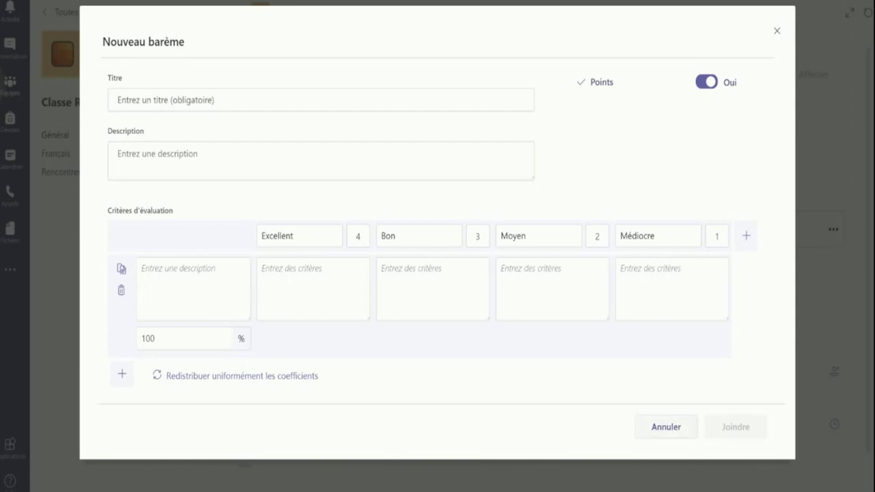
pyautogui.click(665, 431)
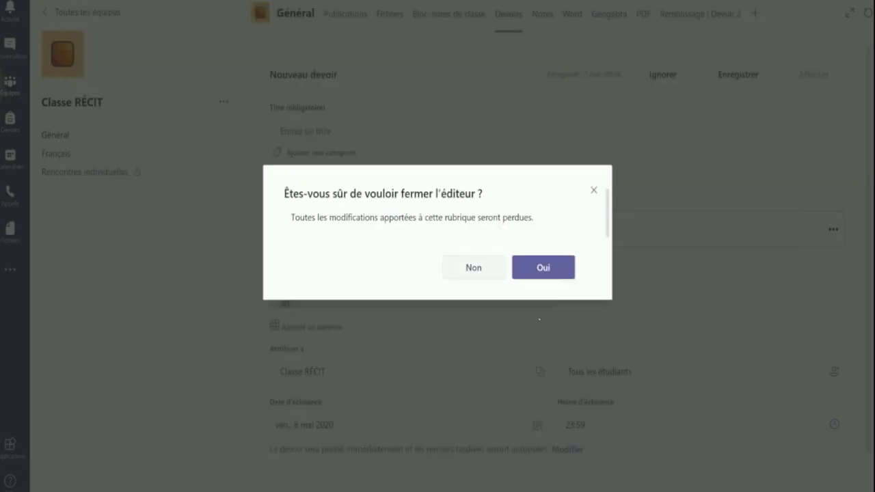
pyautogui.click(543, 273)
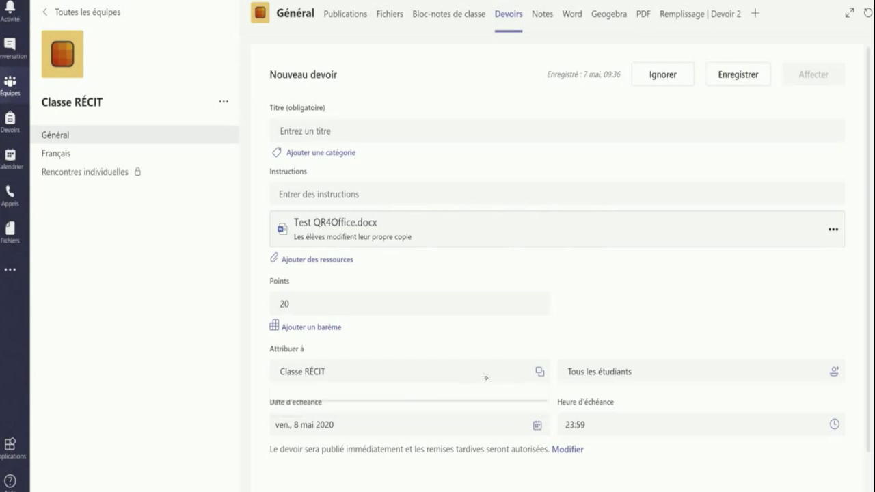
# - Assign the new assignment to only three individual students, the second to fourth in the class list
pyautogui.click(625, 370)
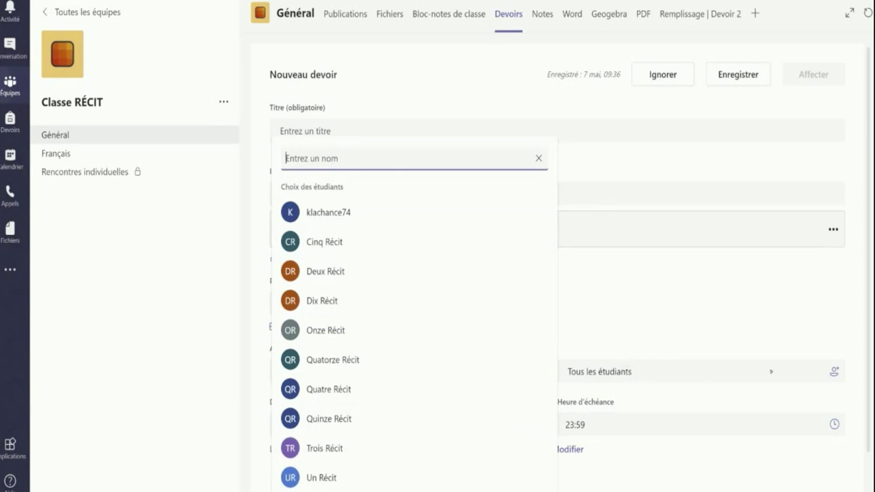
pyautogui.click(326, 242)
pyautogui.click(328, 271)
pyautogui.click(332, 301)
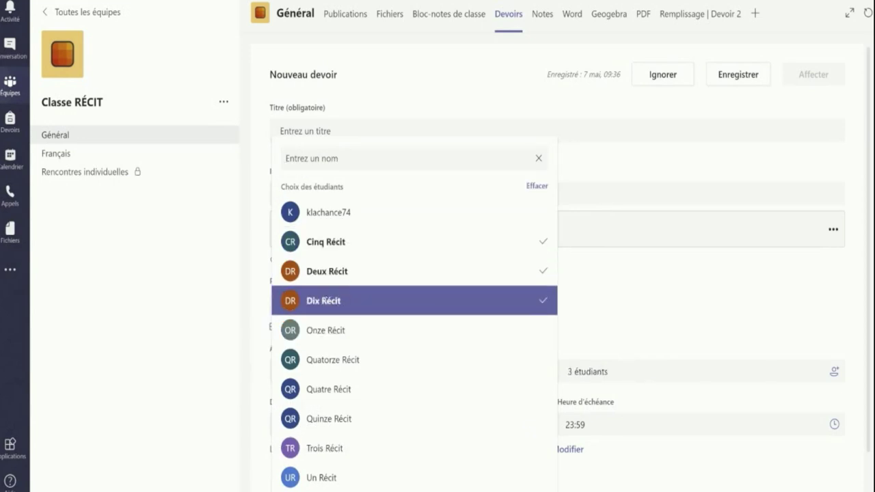
pyautogui.click(716, 303)
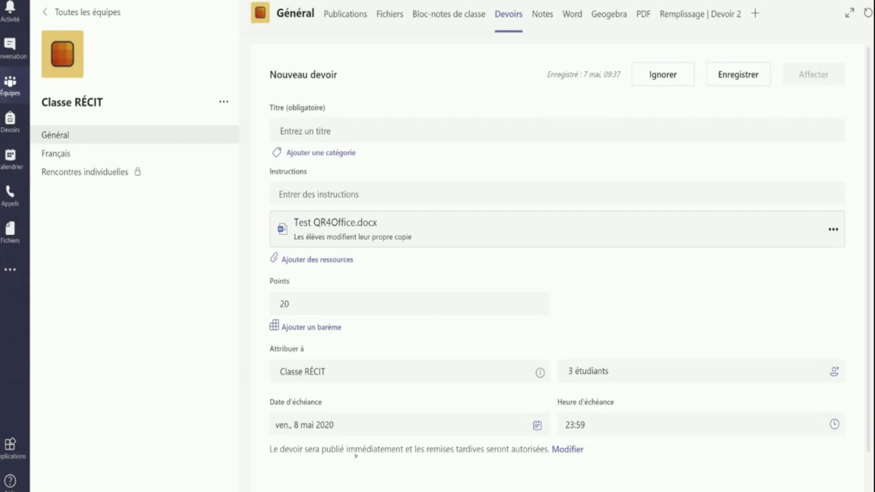
# - Look at the publication, due and closing date options without changing them, and discard the new assignment
pyautogui.click(572, 450)
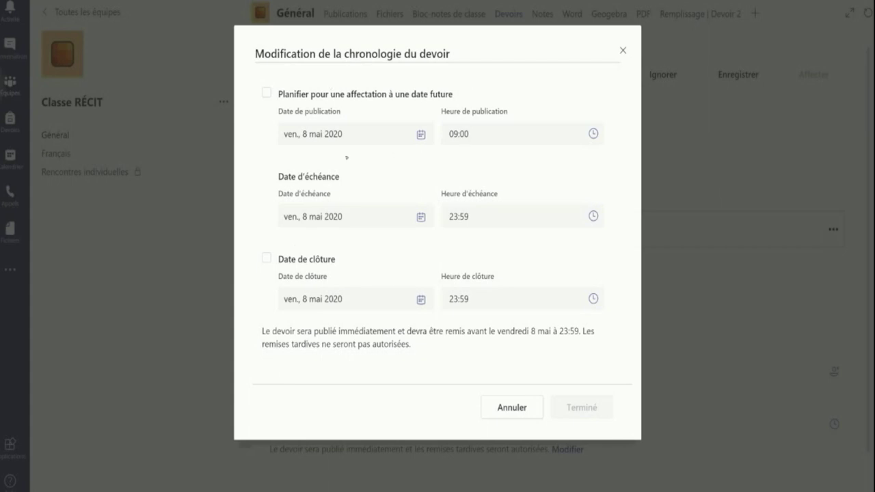
pyautogui.click(509, 408)
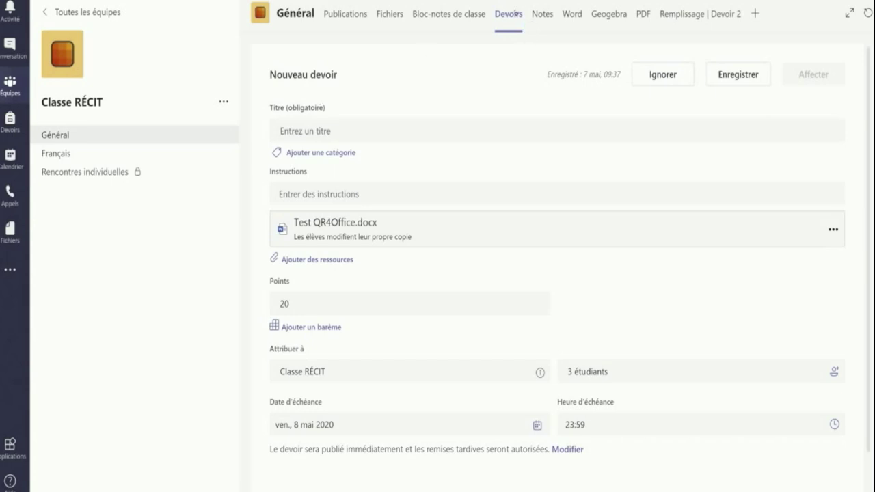
pyautogui.click(670, 71)
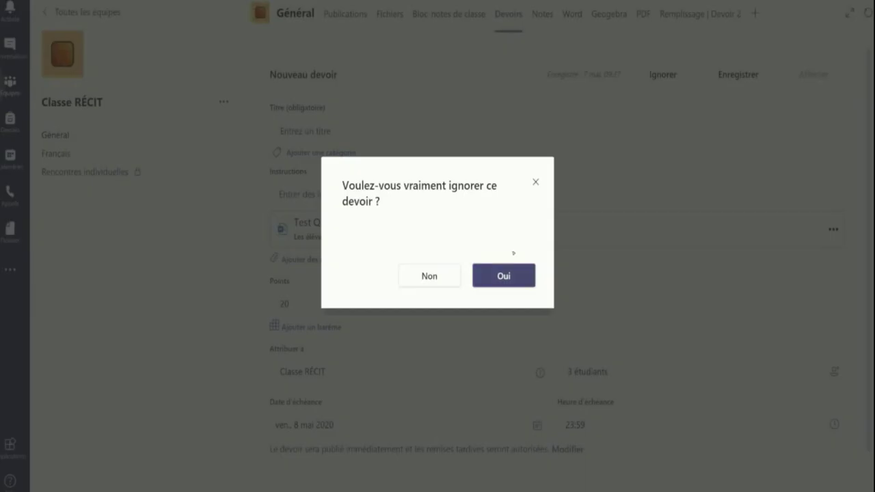
pyautogui.click(519, 277)
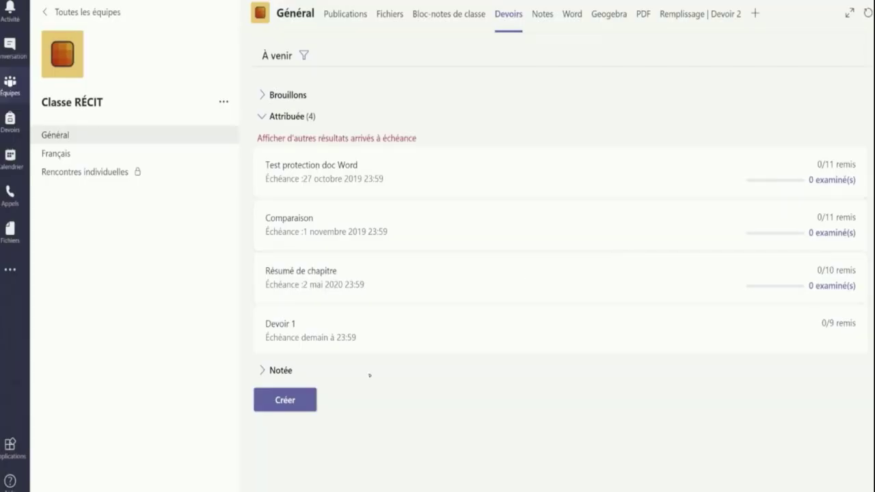
# - Review the Notée assignments, the class grade table in Notes, the pinned PDF, and the Général channel's files
pyautogui.click(284, 372)
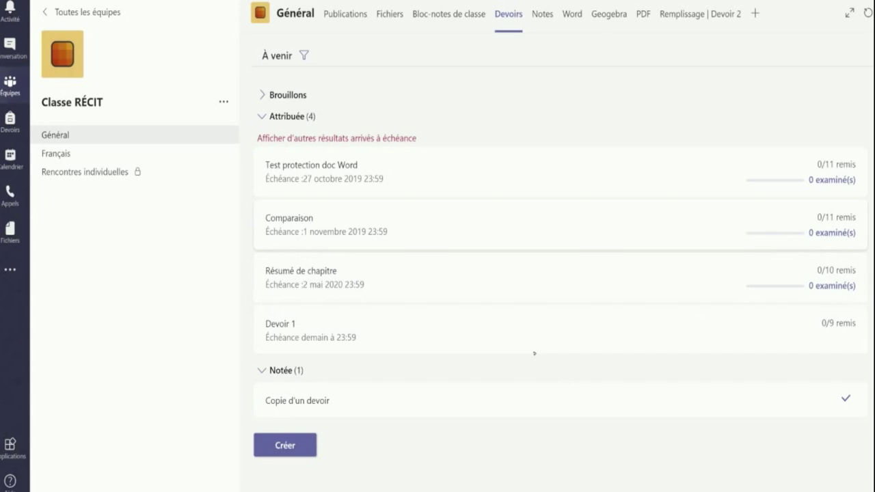
pyautogui.click(541, 15)
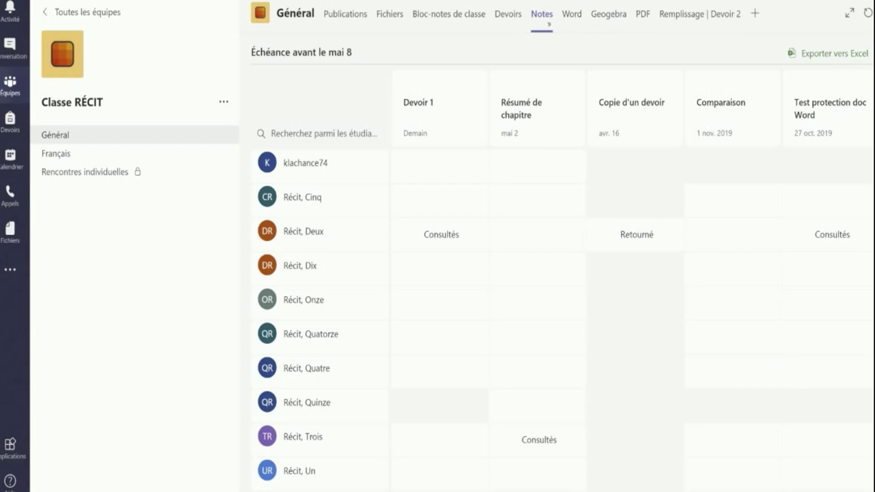
pyautogui.moveTo(642, 14); pyautogui.dragTo(654, 31)
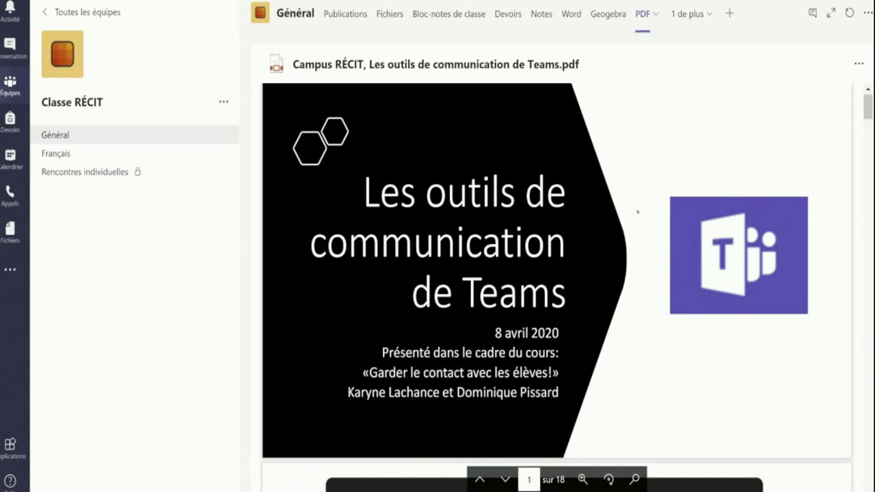
pyautogui.click(383, 15)
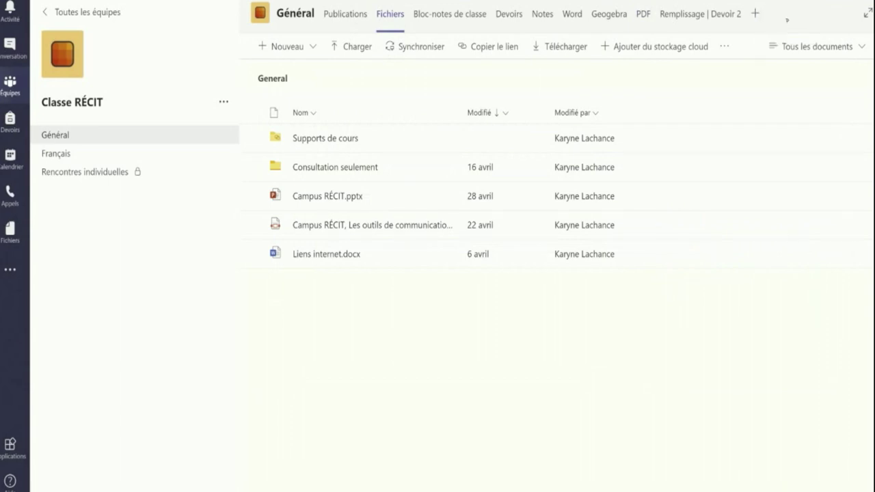
# - Start the exercise in the channel's Geogebra activity and submit 5 as the answer to the first question
pyautogui.click(609, 15)
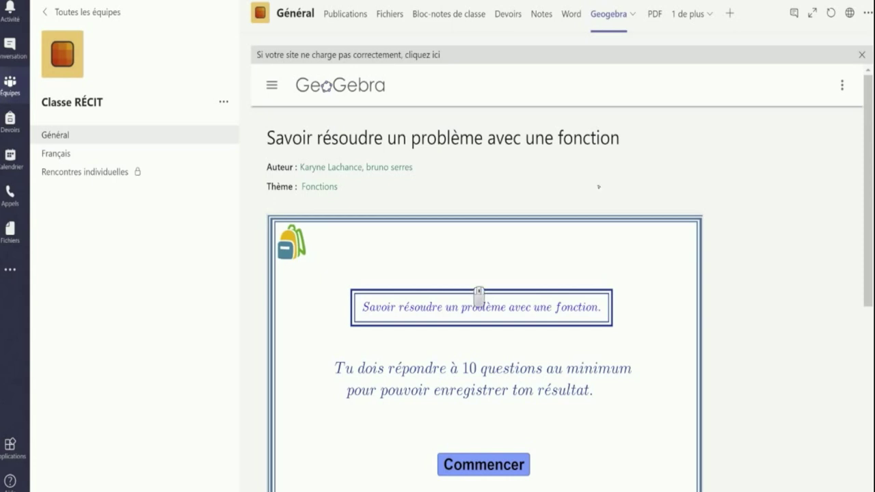
pyautogui.scroll(-2, 462, 281)
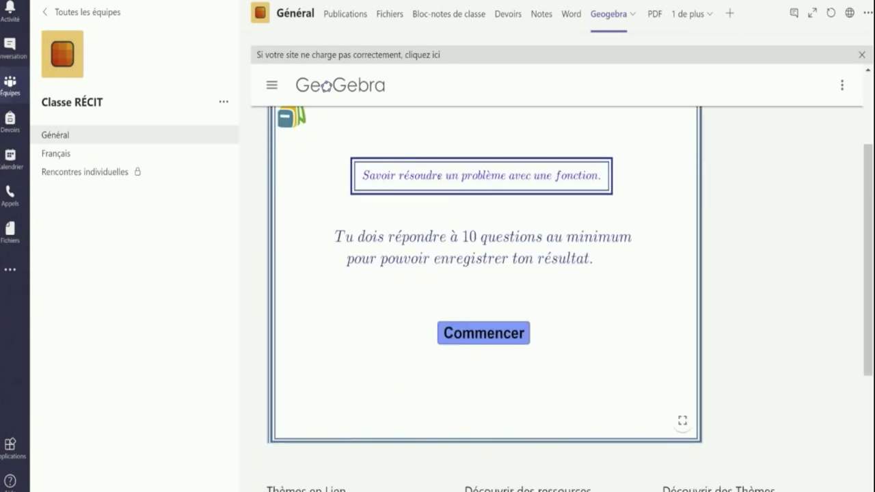
pyautogui.click(486, 335)
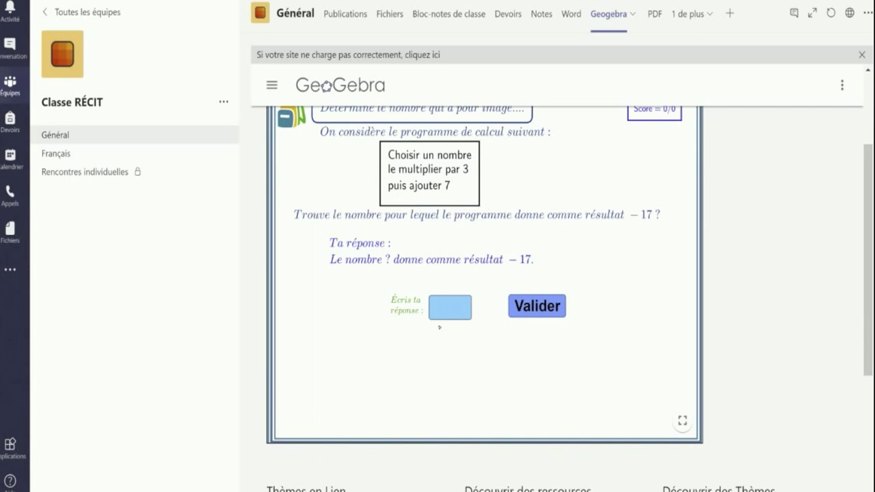
pyautogui.click(455, 308)
pyautogui.press('Return')
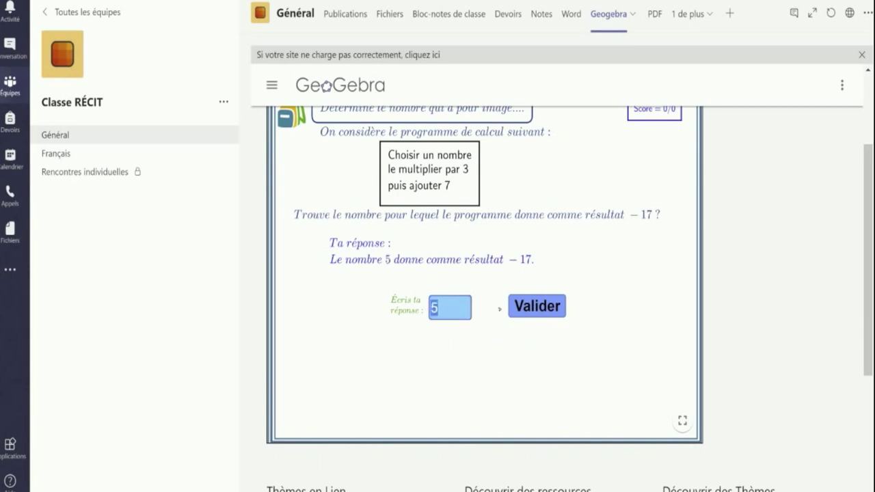
pyautogui.click(552, 316)
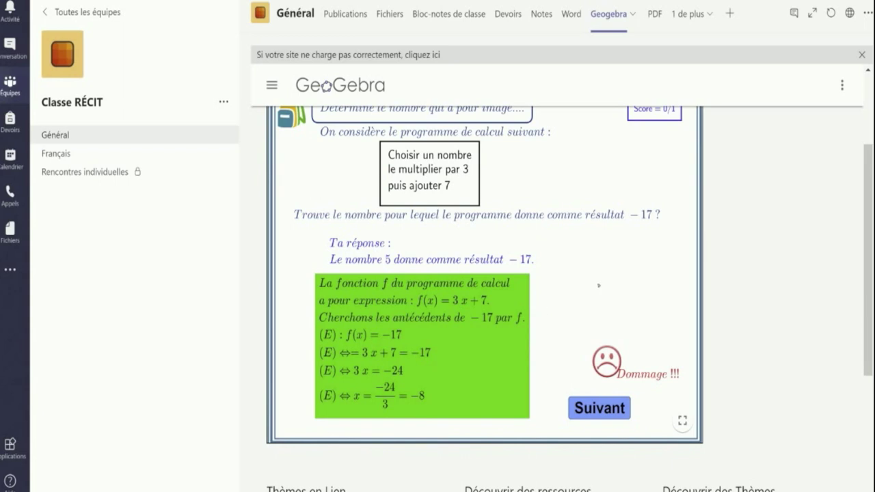
pyautogui.scroll(3, 607, 307)
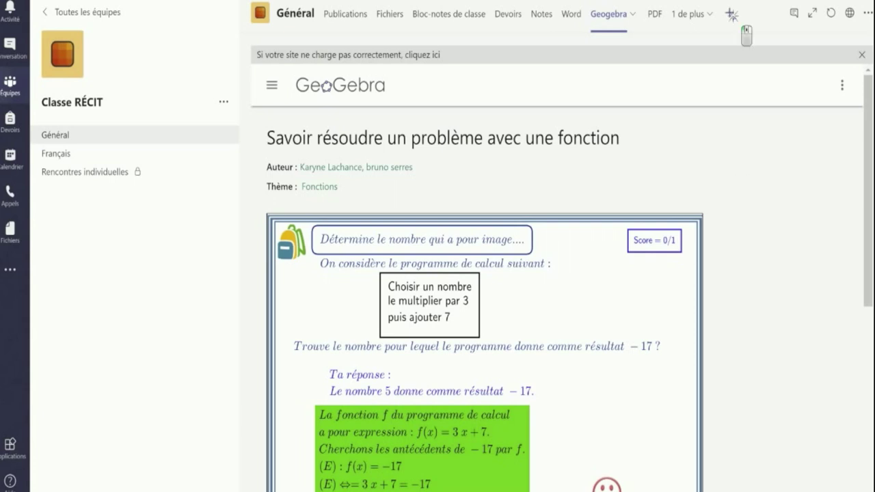
# - Browse the apps offered for a new channel tab, examine Forms' existing-form and new shared-form options, and close without adding one
pyautogui.click(730, 13)
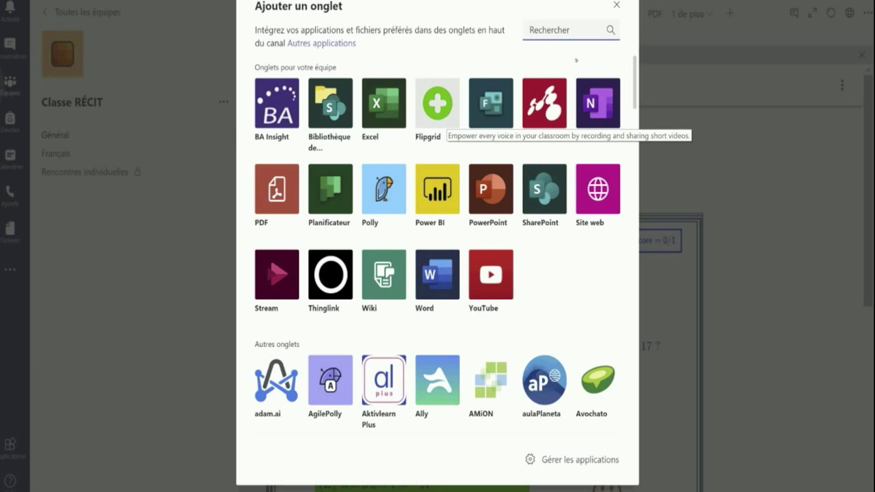
pyautogui.click(616, 5)
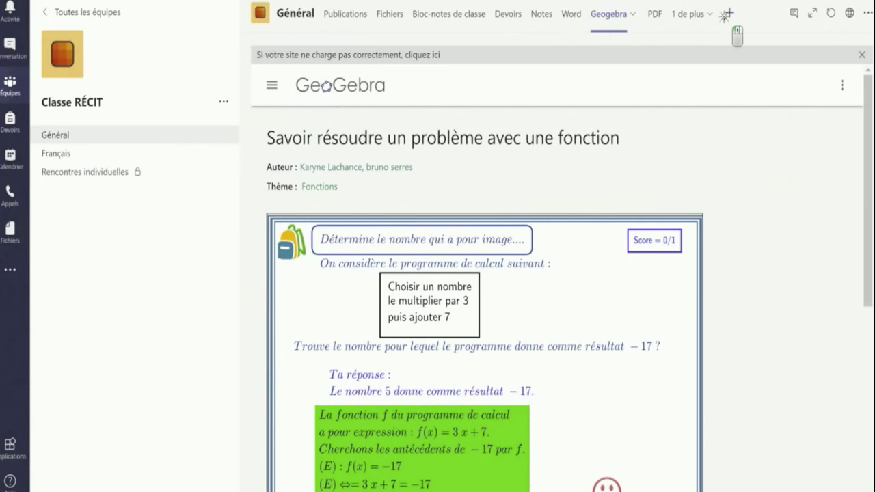
pyautogui.click(729, 13)
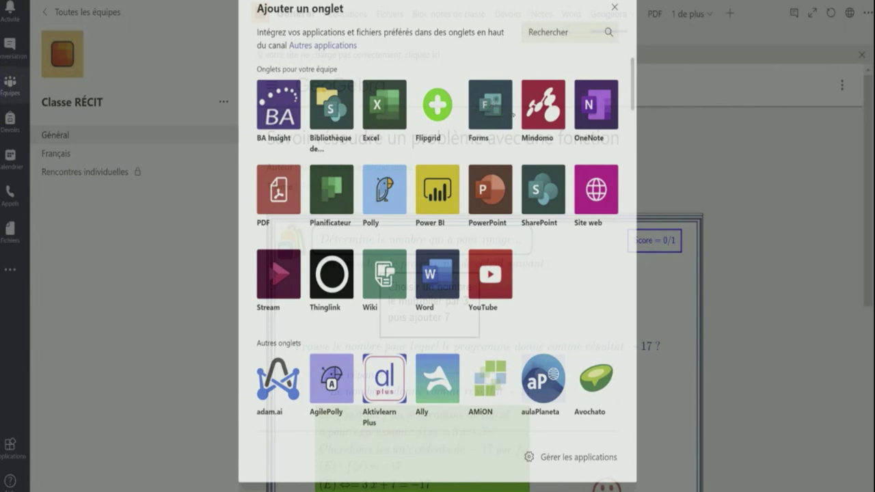
pyautogui.click(467, 89)
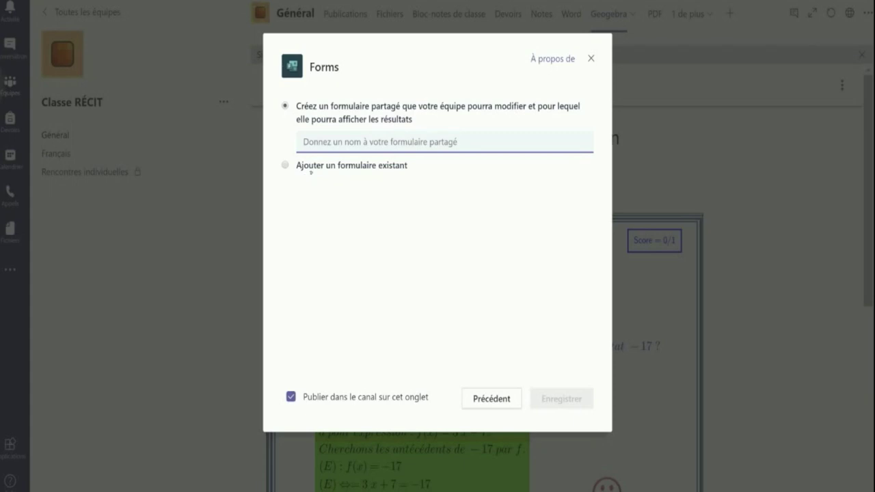
pyautogui.click(286, 165)
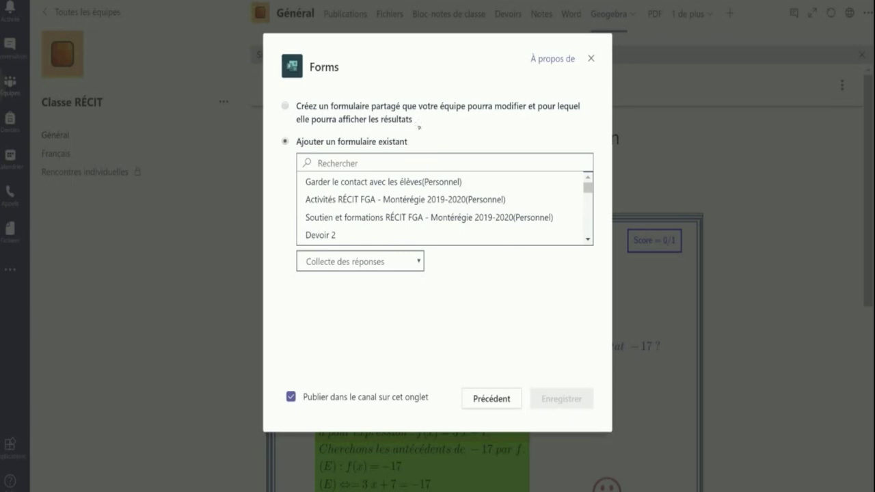
pyautogui.click(298, 120)
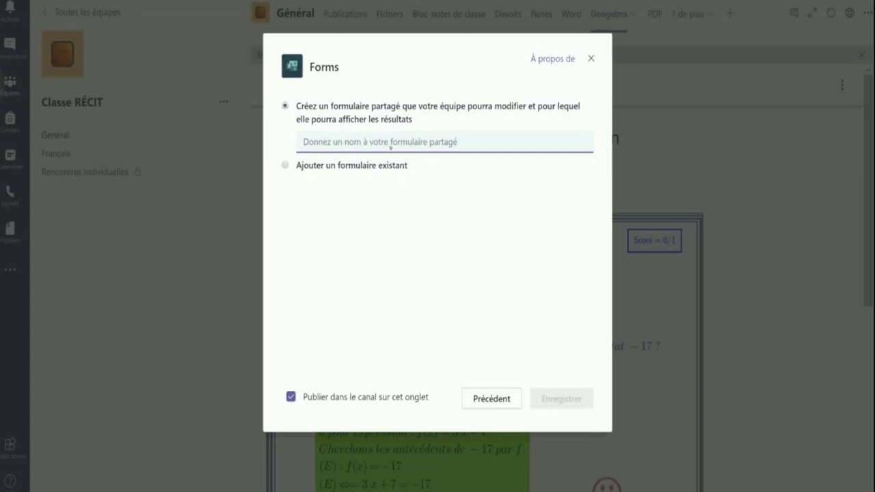
pyautogui.click(591, 58)
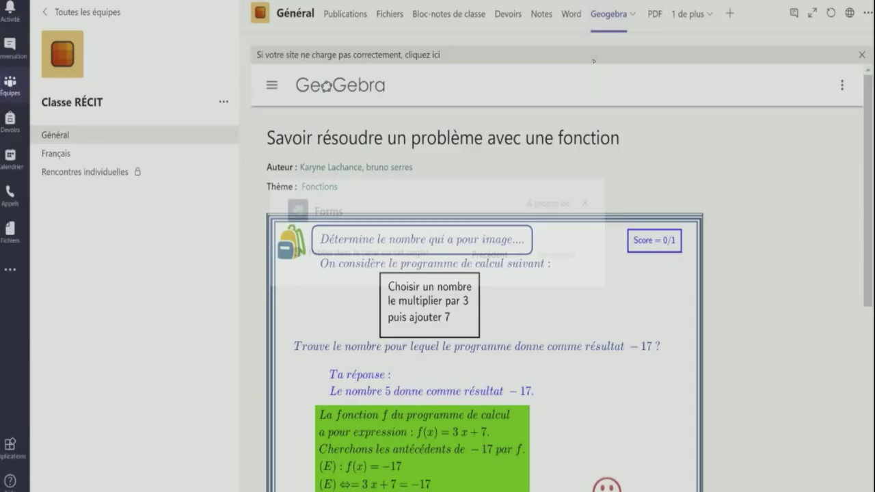